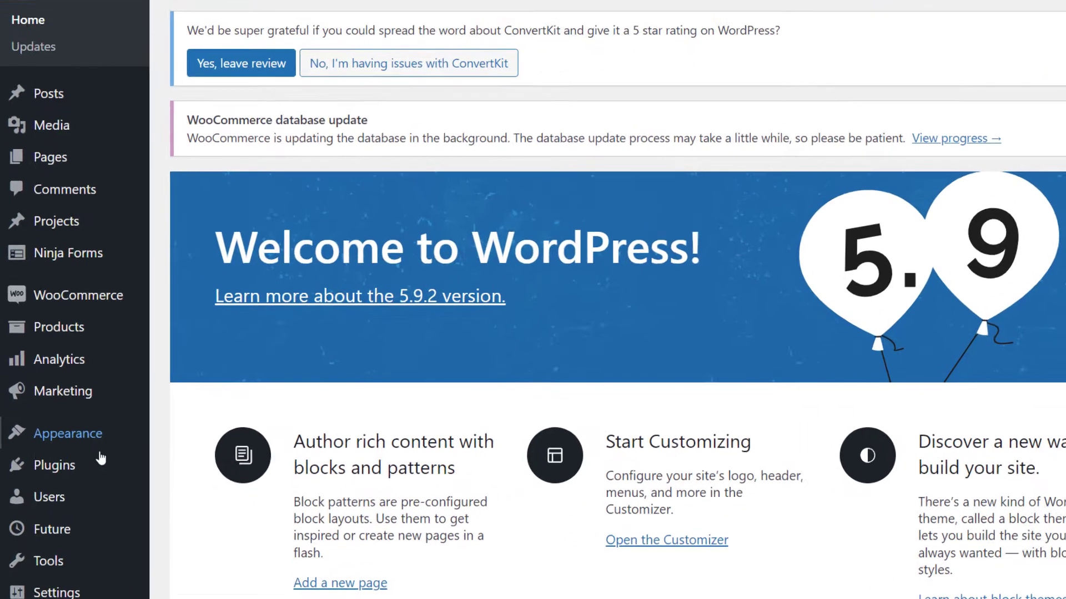
Step: Open the page for adding new plugins and search for "Login customizer"
{"action": "mouse_move", "coordinate": [115, 484]}
{"action": "left_click", "coordinate": [366, 400]}
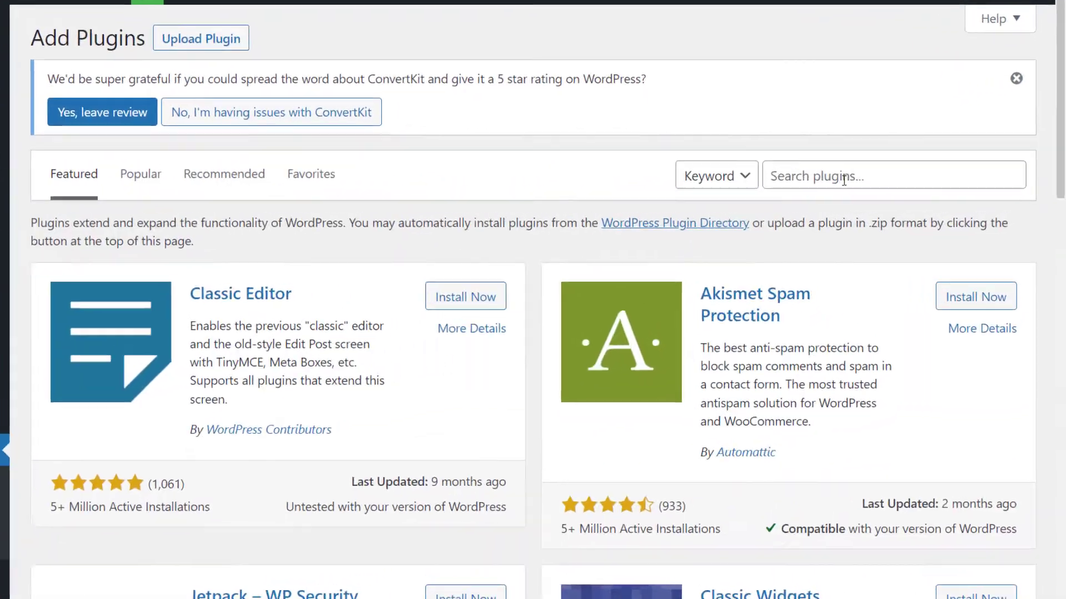
{"action": "left_click", "coordinate": [830, 175]}
{"action": "type", "text": "LGIN"}
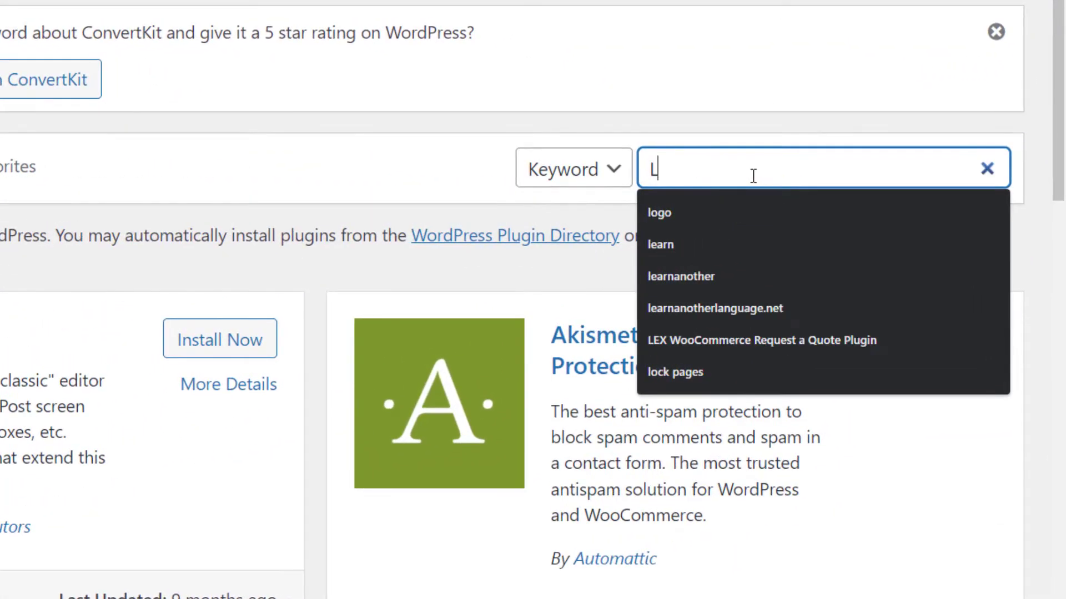
{"action": "key", "text": "BackSpace"}
{"action": "key", "text": "BackSpace"}
{"action": "key", "text": "BackSpace"}
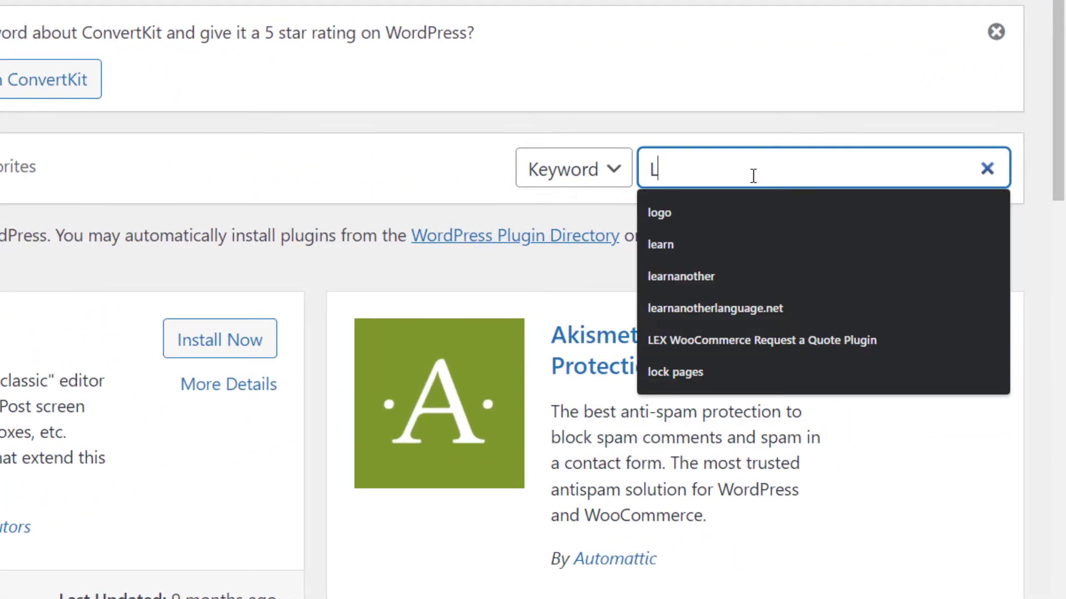
{"action": "type", "text": "ogin customizer"}
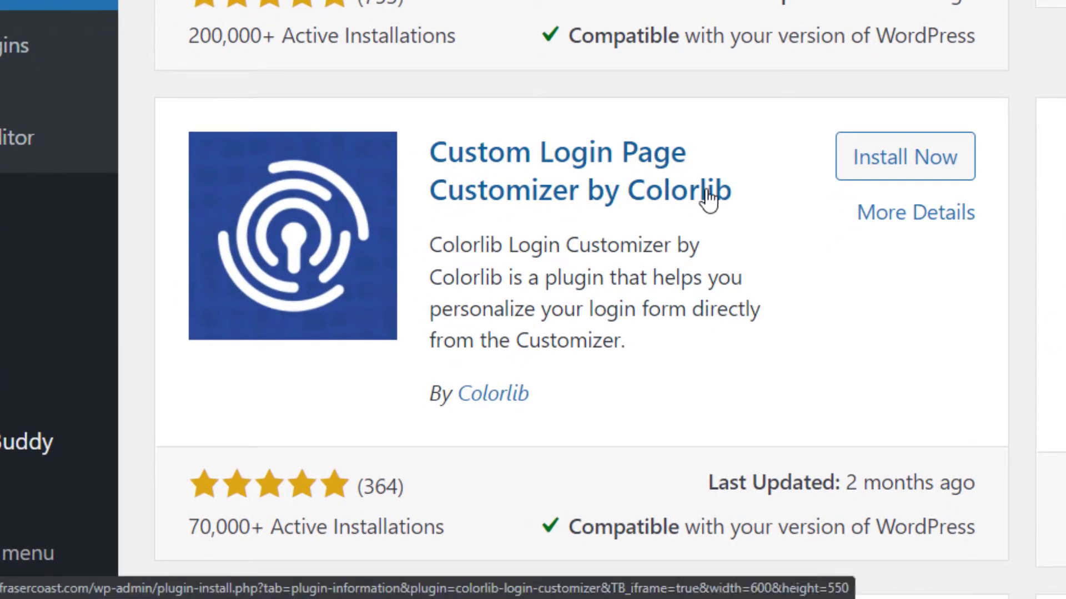
Step: Install and activate the Custom Login Page Customizer by Colorlib plugin
{"action": "left_click", "coordinate": [943, 170]}
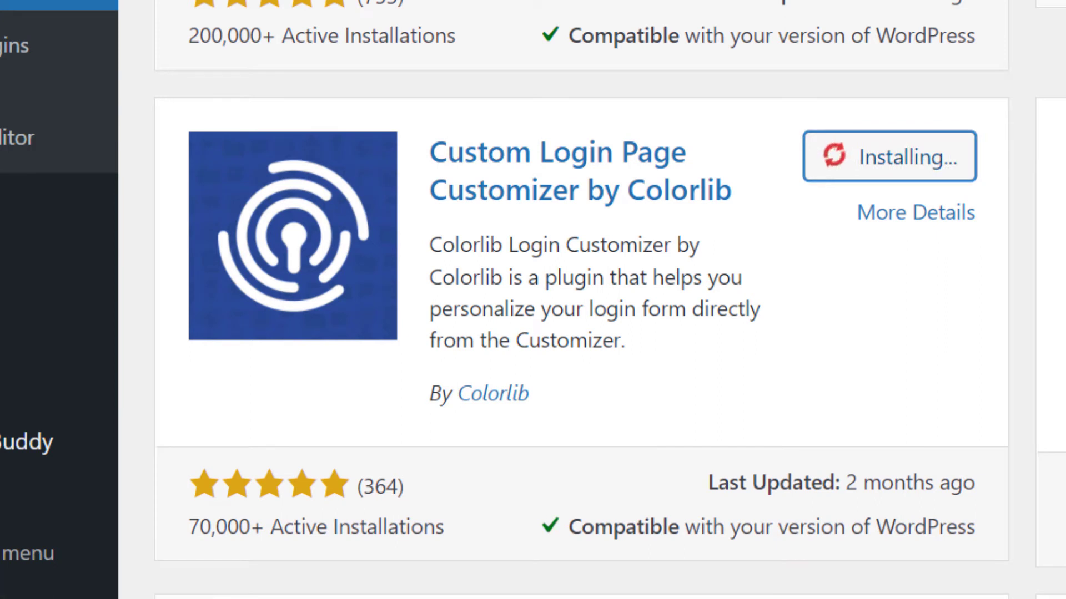
{"action": "left_click", "coordinate": [892, 167]}
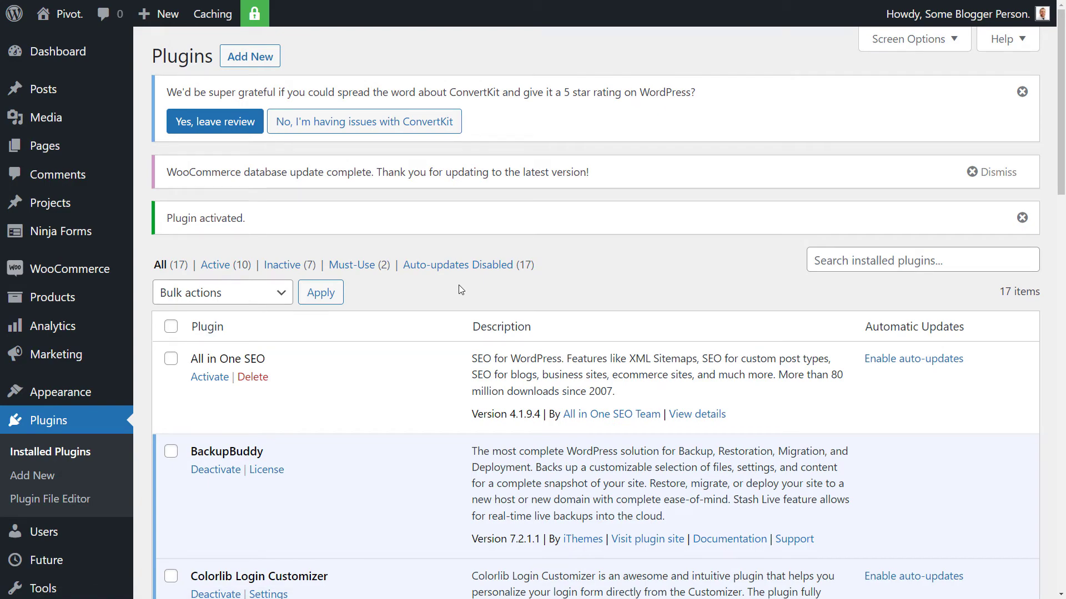
Step: Open the Colorlib Login Customizer and go to its Form Button & Links settings
{"action": "scroll", "coordinate": [911, 239], "scroll_direction": "down", "scroll_amount": 3}
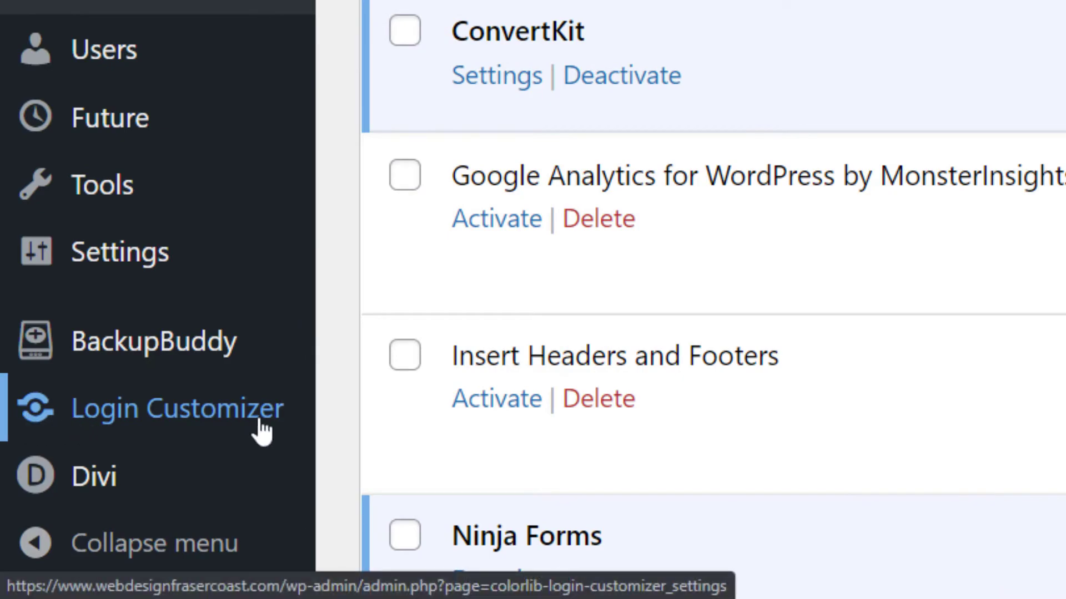
{"action": "left_click", "coordinate": [144, 424]}
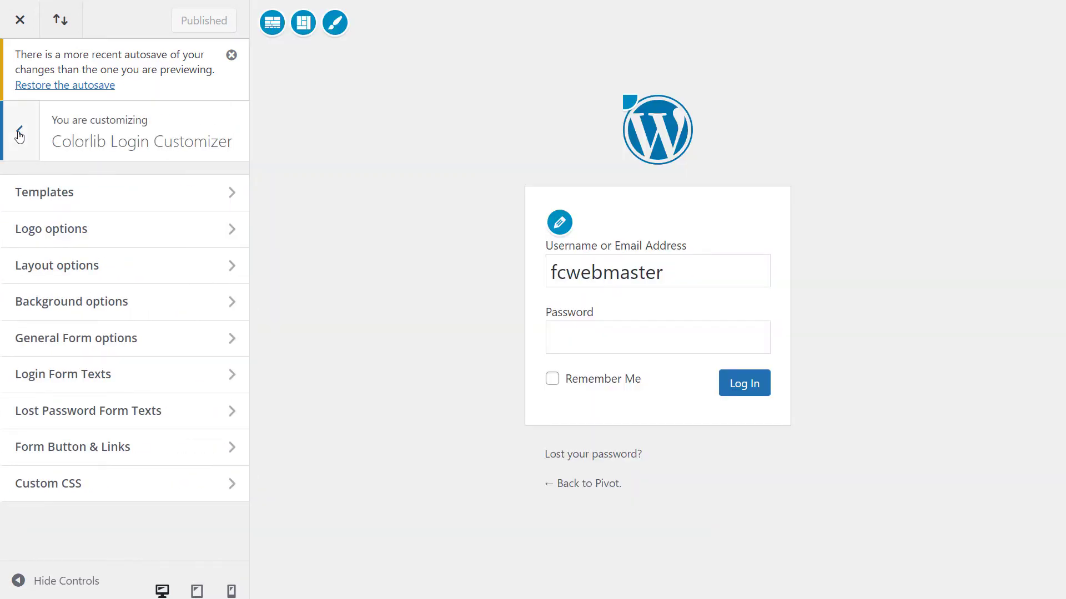
{"action": "left_click", "coordinate": [20, 131]}
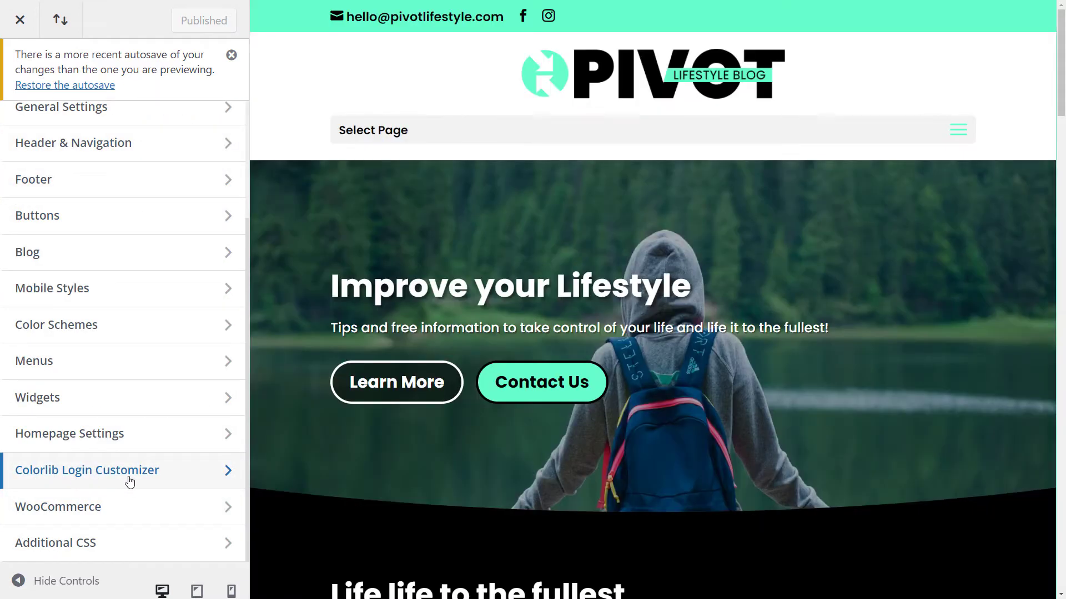
{"action": "left_click", "coordinate": [136, 480]}
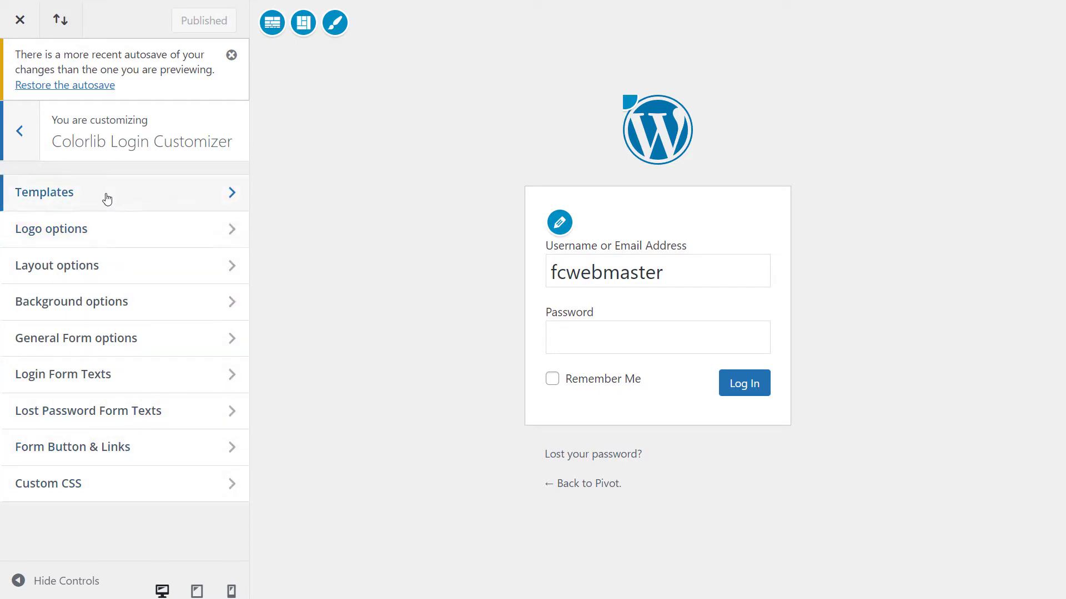
{"action": "left_click", "coordinate": [40, 448]}
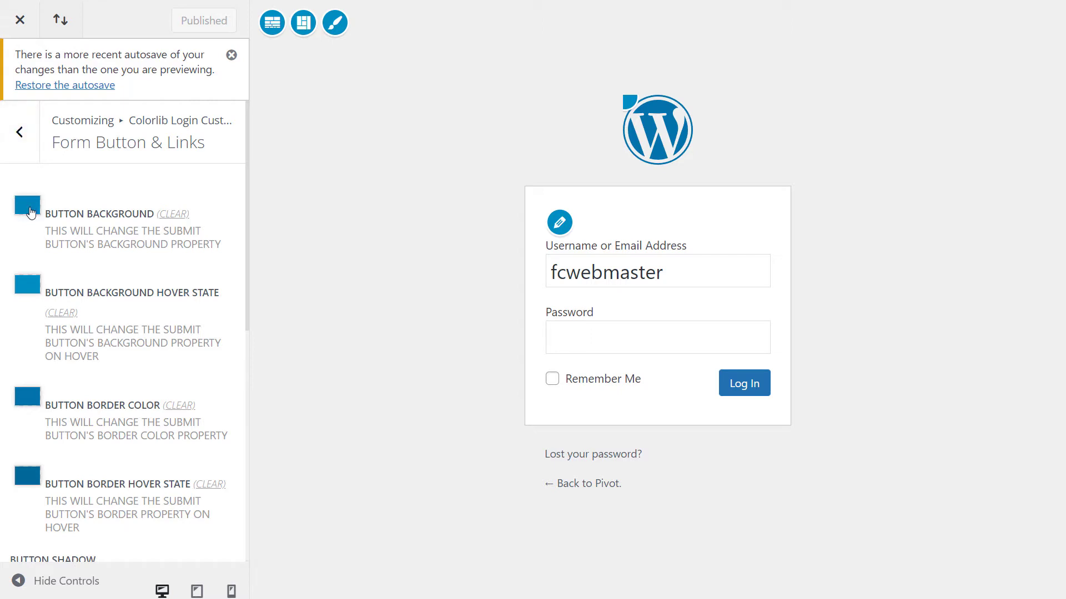
Step: Reset the login button's background color and set it to black
{"action": "scroll", "coordinate": [31, 211], "scroll_direction": "down", "scroll_amount": 3}
{"action": "scroll", "coordinate": [30, 211], "scroll_direction": "up", "scroll_amount": 3}
{"action": "left_click", "coordinate": [176, 218]}
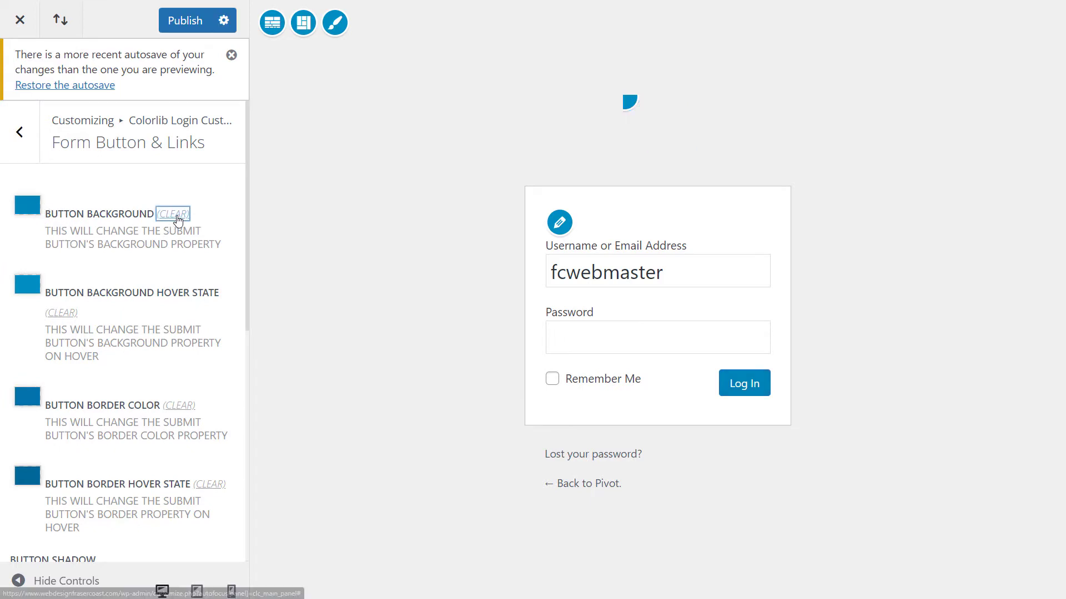
{"action": "left_click", "coordinate": [37, 142]}
{"action": "mouse_move", "coordinate": [39, 157]}
{"action": "left_mouse_down"}
{"action": "mouse_move", "coordinate": [7, 150]}
{"action": "mouse_move", "coordinate": [1, 287]}
{"action": "left_mouse_up"}
{"action": "left_click", "coordinate": [215, 206]}
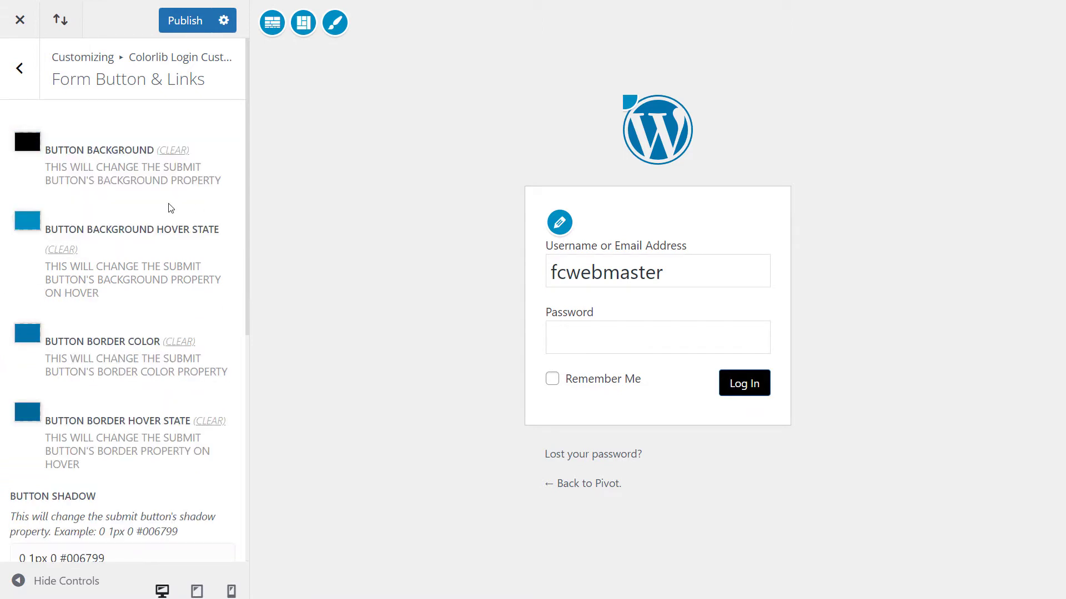
Step: Reset the button background hover state and set it to the red #c20000
{"action": "left_click", "coordinate": [56, 250]}
{"action": "left_click", "coordinate": [25, 223]}
{"action": "left_click_drag", "start_coordinate": [146, 232], "coordinate": [147, 215]}
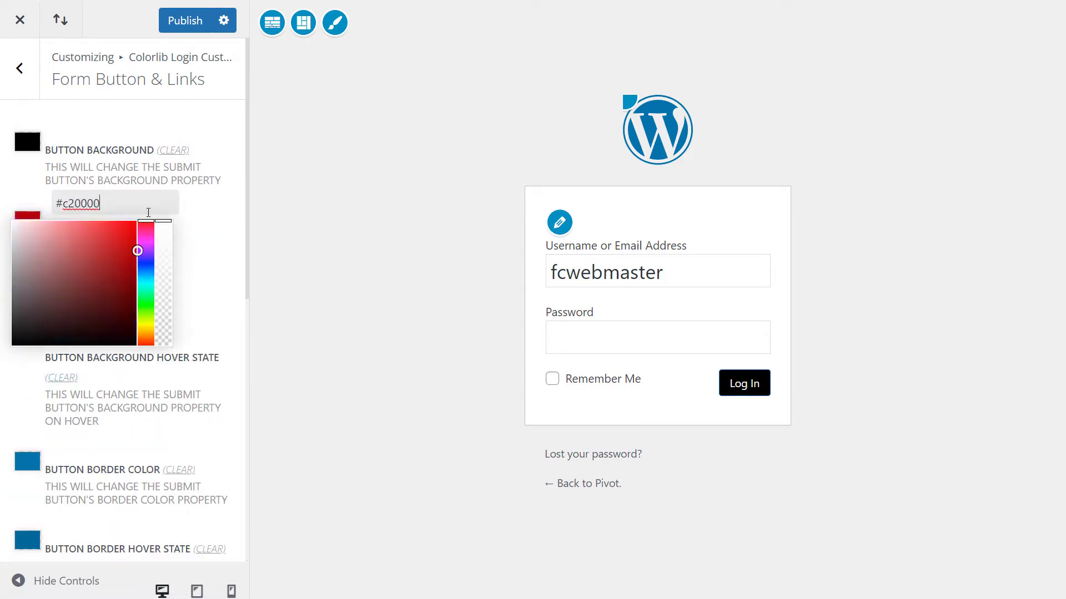
{"action": "left_click", "coordinate": [236, 186]}
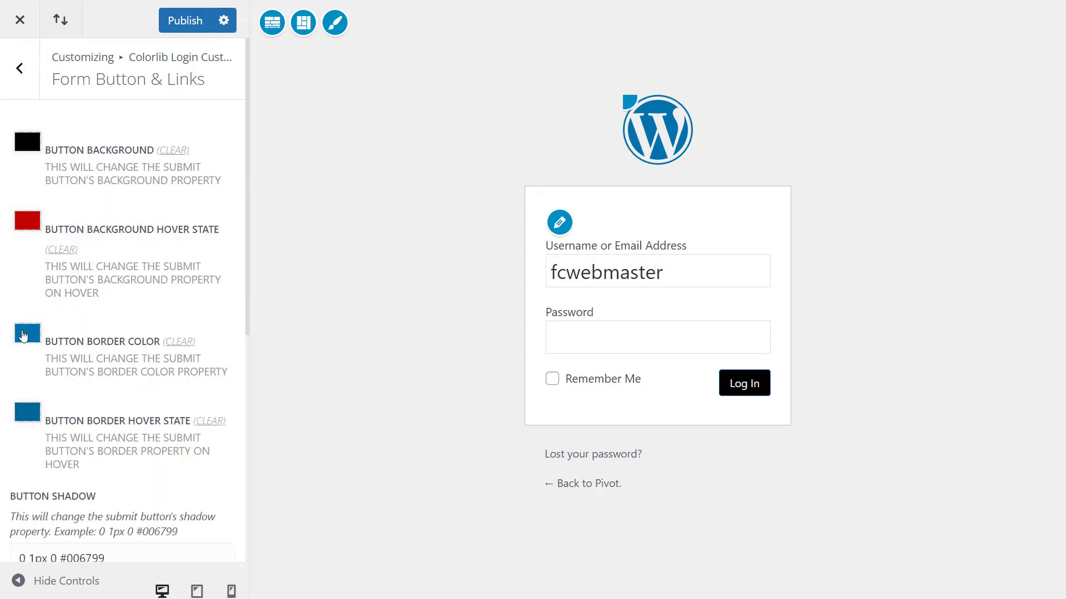
Step: Set the login button's border color to white (#ffffff)
{"action": "left_click", "coordinate": [24, 337]}
{"action": "left_click_drag", "start_coordinate": [24, 362], "coordinate": [6, 330]}
{"action": "left_click", "coordinate": [175, 263]}
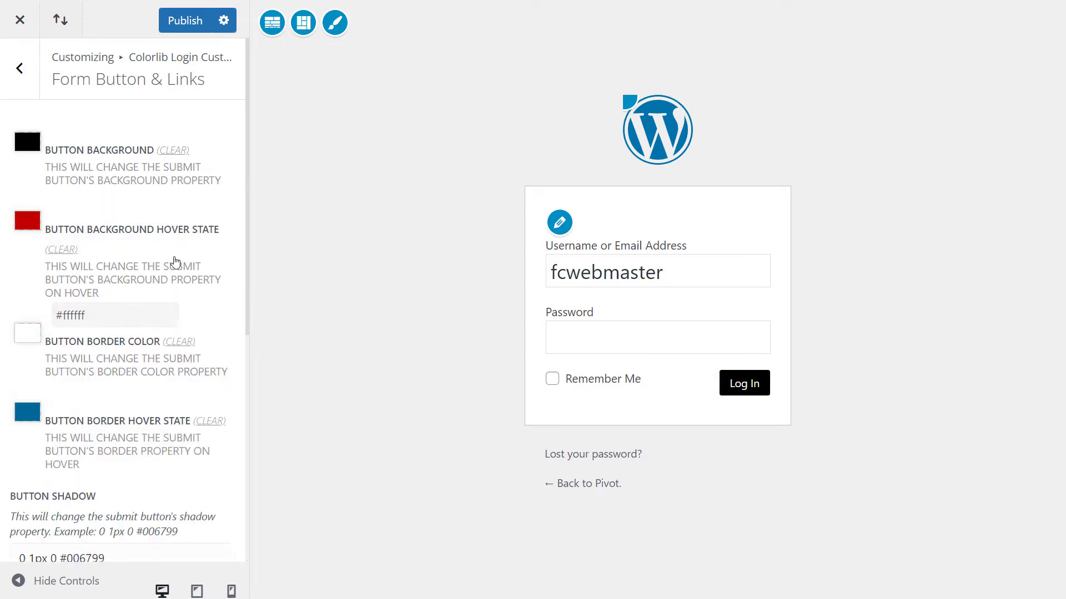
Step: Set the button border hover state color to white (#ffffff)
{"action": "scroll", "coordinate": [143, 381], "scroll_direction": "down", "scroll_amount": 2}
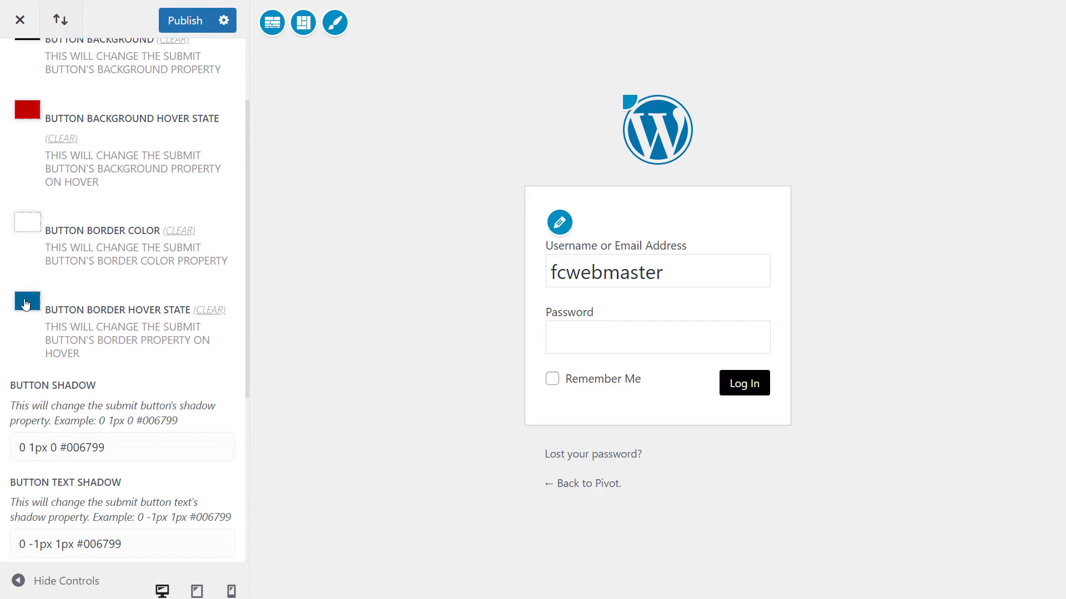
{"action": "left_click", "coordinate": [25, 304]}
{"action": "left_click_drag", "start_coordinate": [25, 304], "coordinate": [2, 300]}
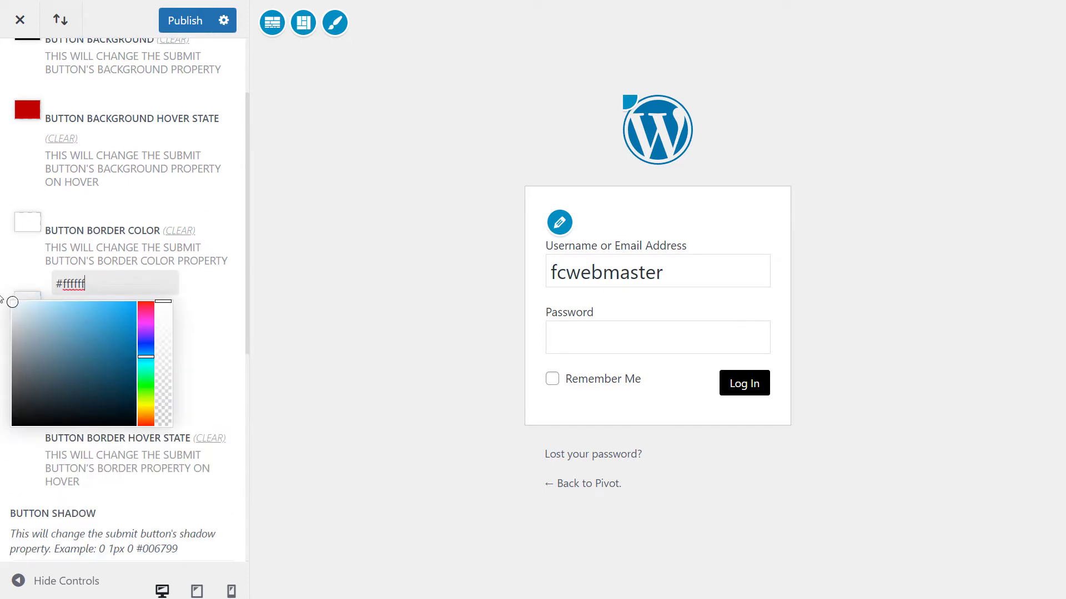
{"action": "left_click", "coordinate": [216, 288]}
Step: Set the button shadow to 0 3px 0 #ff0000 and change its color to #333
{"action": "scroll", "coordinate": [214, 292], "scroll_direction": "down", "scroll_amount": 4}
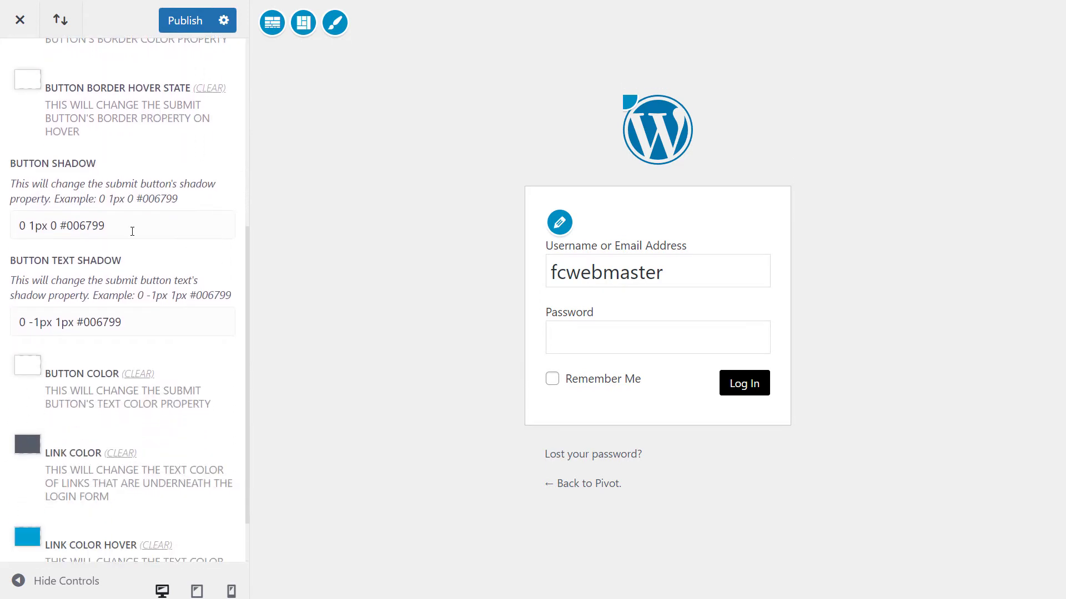
{"action": "left_click", "coordinate": [105, 225]}
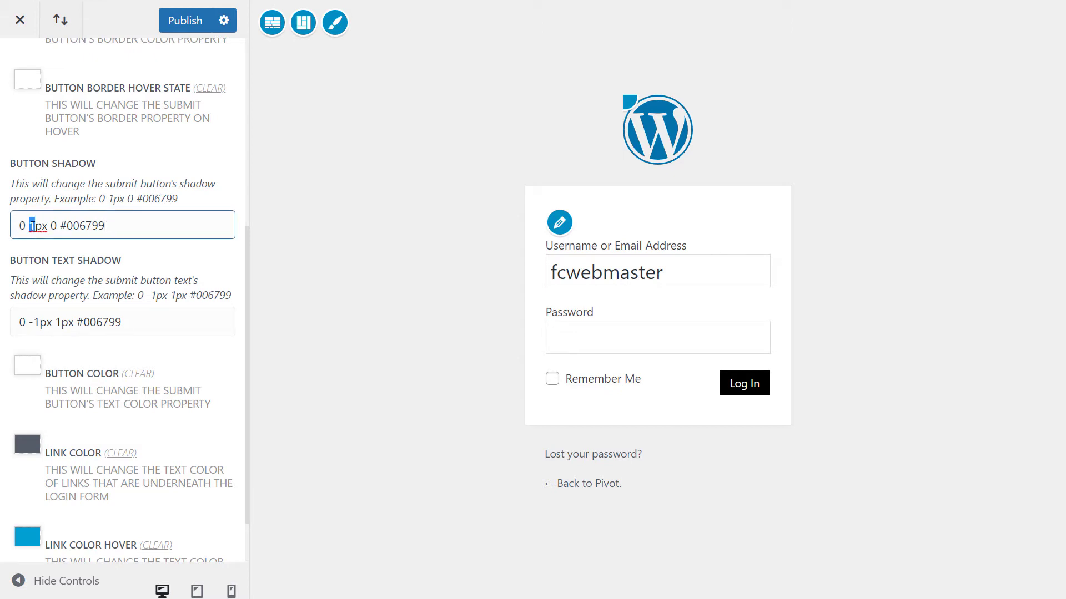
{"action": "type", "text": "3"}
{"action": "left_click_drag", "start_coordinate": [67, 226], "coordinate": [168, 237]}
{"action": "type", "text": "ff0000"}
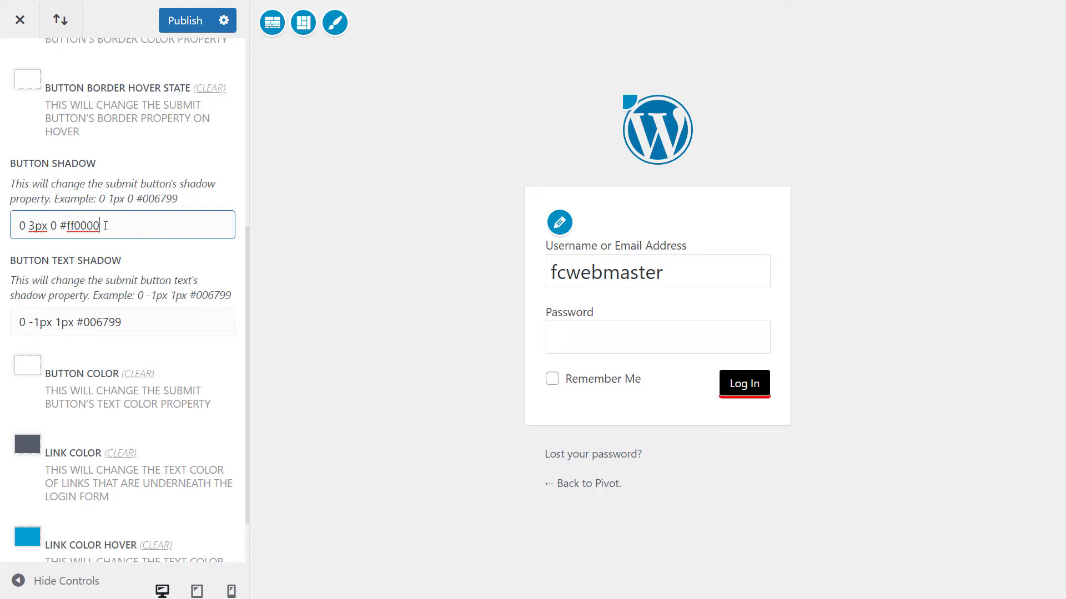
{"action": "left_click_drag", "start_coordinate": [106, 225], "coordinate": [71, 226]}
{"action": "type", "text": "333"}
Step: Reset the login button's text color and set it to black (#000000)
{"action": "scroll", "coordinate": [136, 346], "scroll_direction": "down", "scroll_amount": 1}
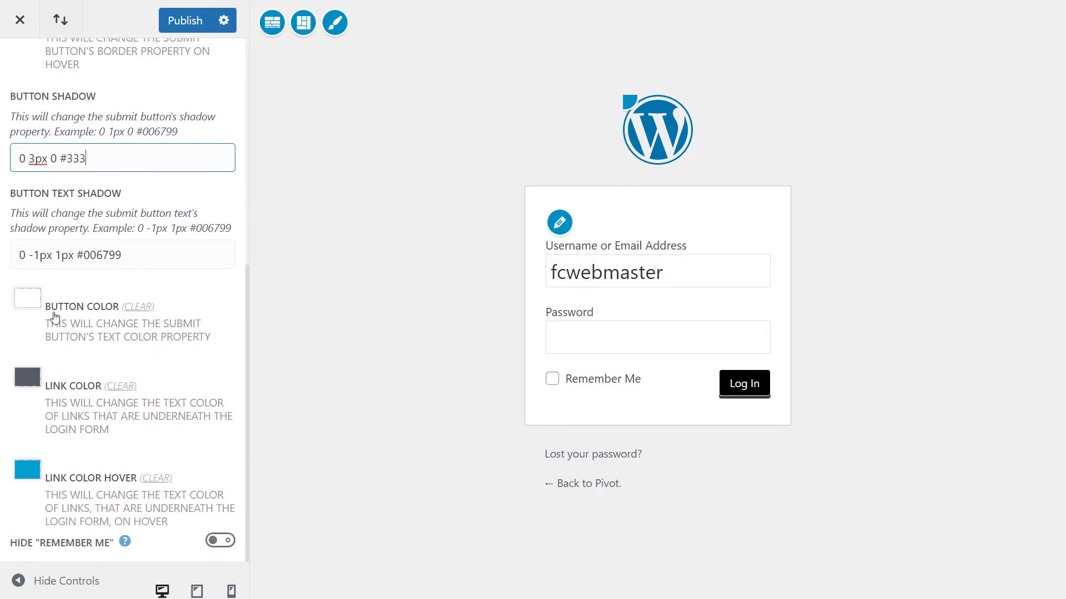
{"action": "left_click", "coordinate": [146, 314]}
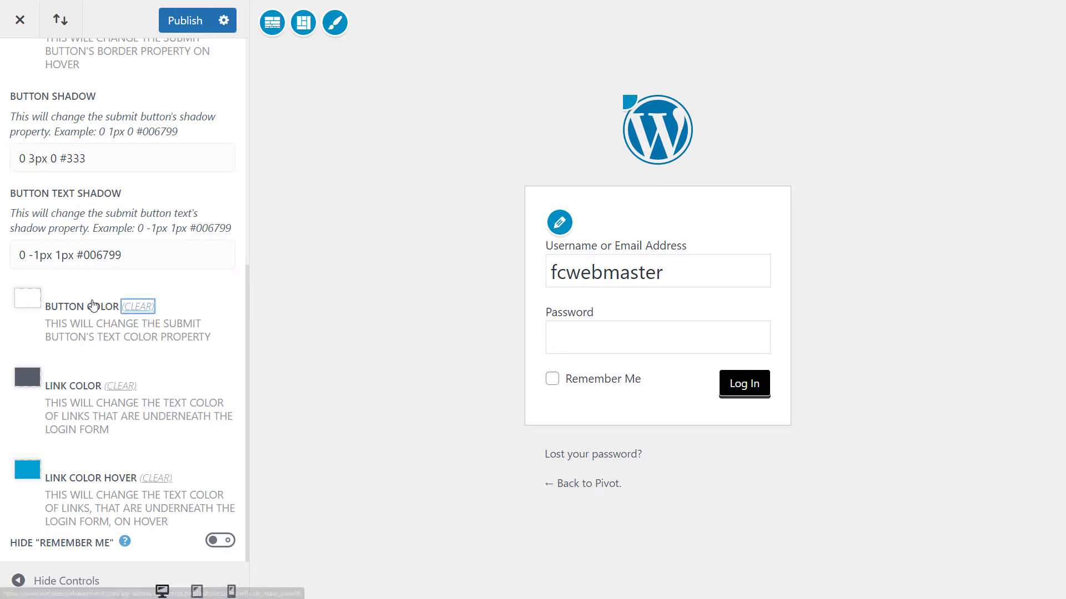
{"action": "left_click", "coordinate": [27, 298]}
{"action": "left_click", "coordinate": [30, 358]}
{"action": "left_click", "coordinate": [12, 421]}
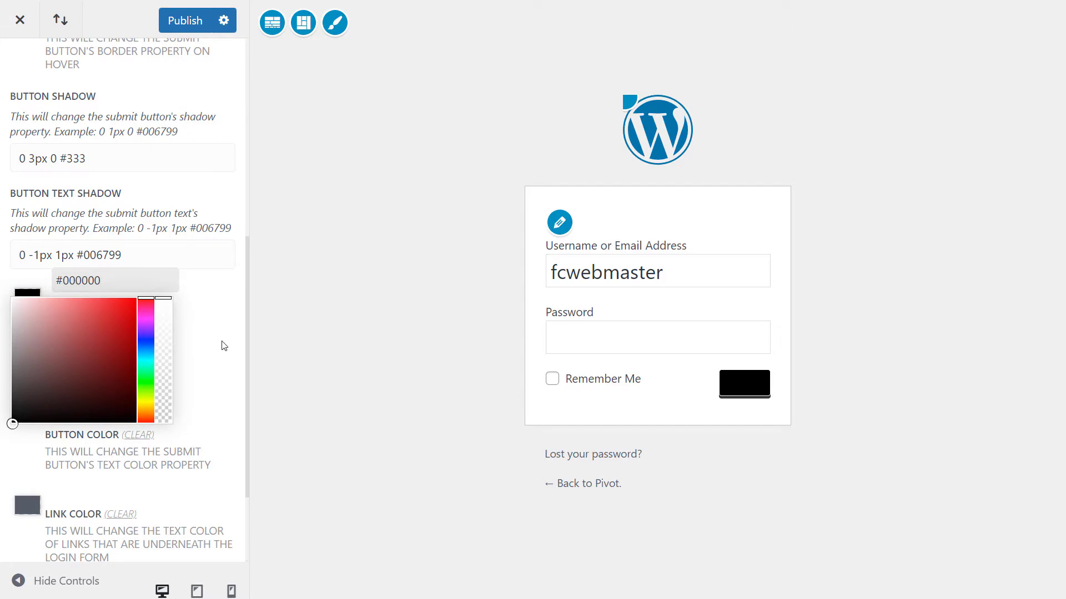
Step: Reset the login button's background color and set it to white (#ffffff)
{"action": "scroll", "coordinate": [221, 346], "scroll_direction": "up", "scroll_amount": 8}
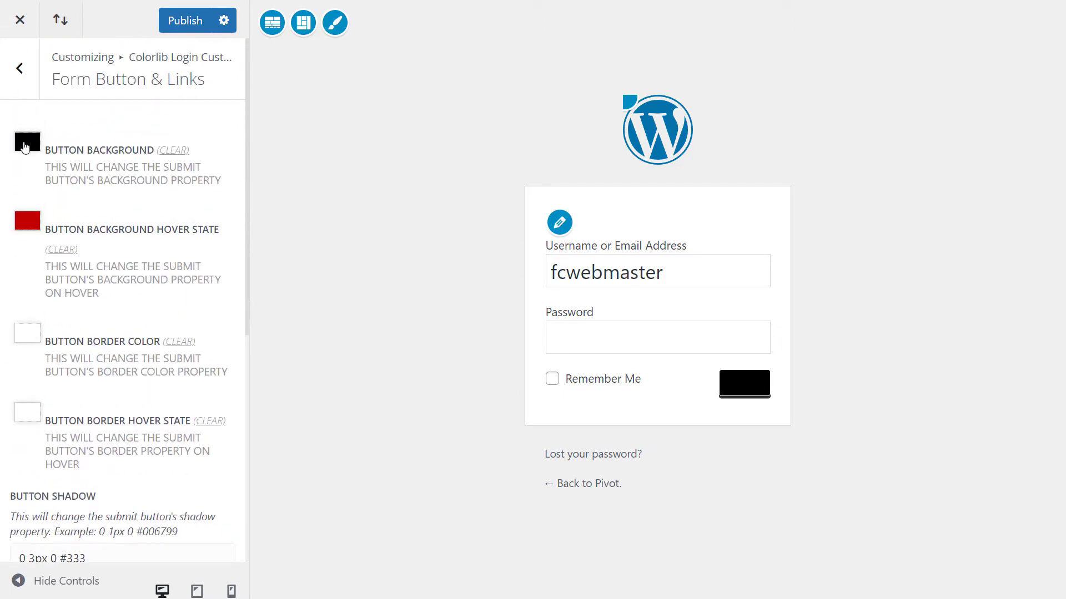
{"action": "left_click", "coordinate": [172, 151]}
{"action": "left_click", "coordinate": [29, 149]}
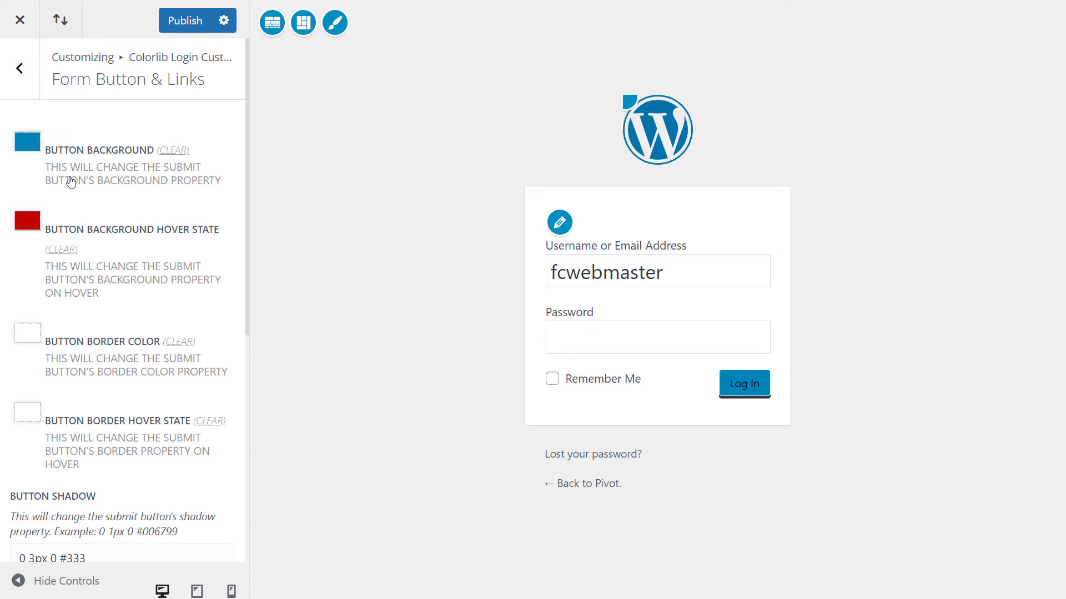
{"action": "left_click", "coordinate": [167, 150]}
{"action": "left_click", "coordinate": [27, 146]}
{"action": "left_click", "coordinate": [168, 151]}
{"action": "left_click", "coordinate": [20, 146]}
{"action": "left_click", "coordinate": [28, 142]}
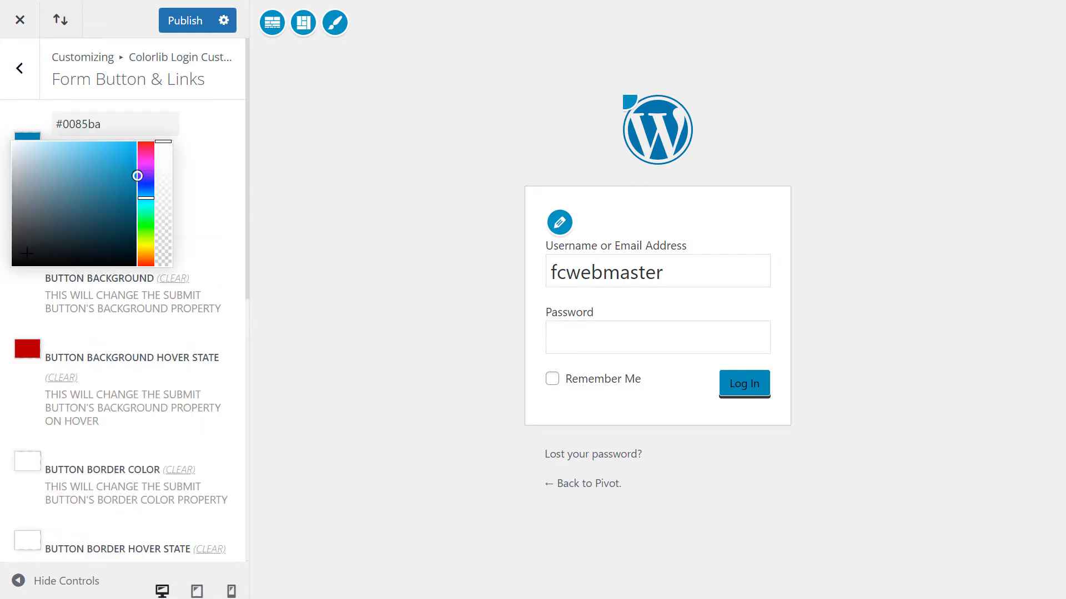
{"action": "left_click_drag", "start_coordinate": [29, 156], "coordinate": [12, 142]}
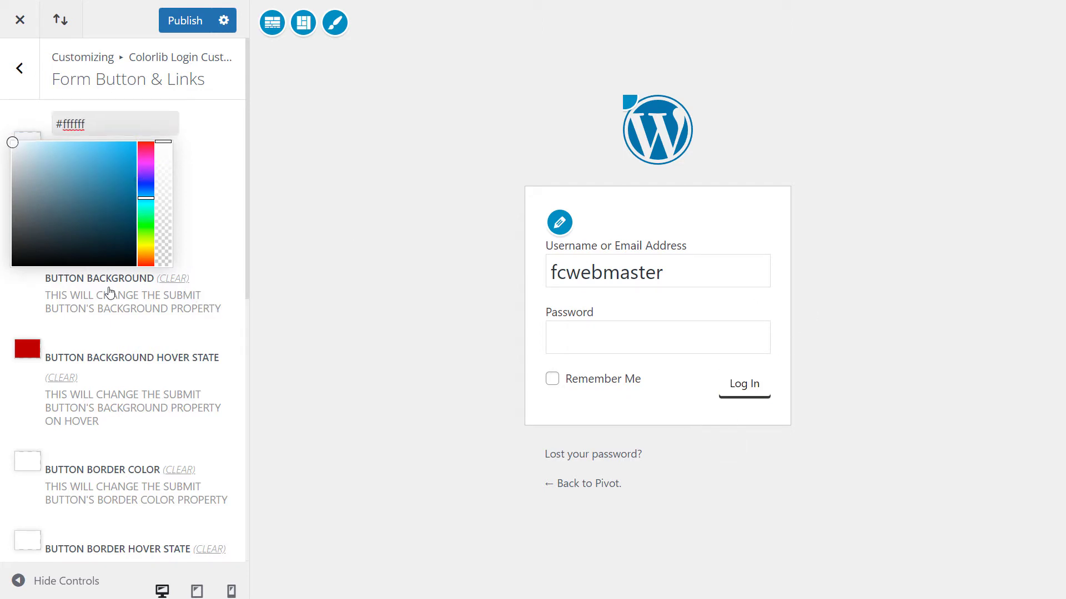
Step: Reset the login button's border color and set it to black (#000000)
{"action": "scroll", "coordinate": [72, 401], "scroll_direction": "down", "scroll_amount": 2}
{"action": "left_click", "coordinate": [21, 350]}
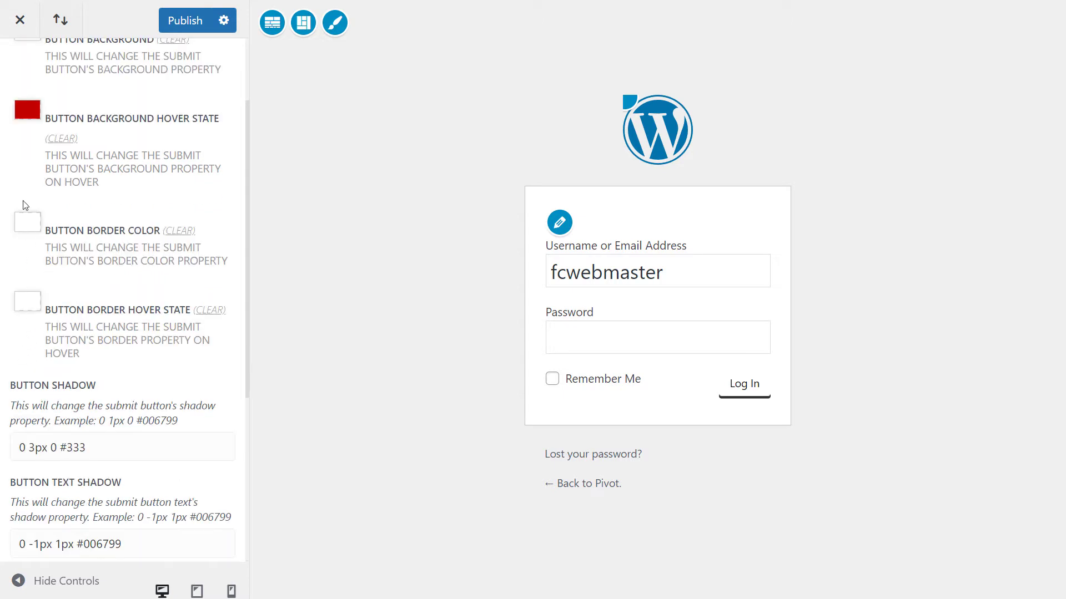
{"action": "left_click", "coordinate": [177, 230]}
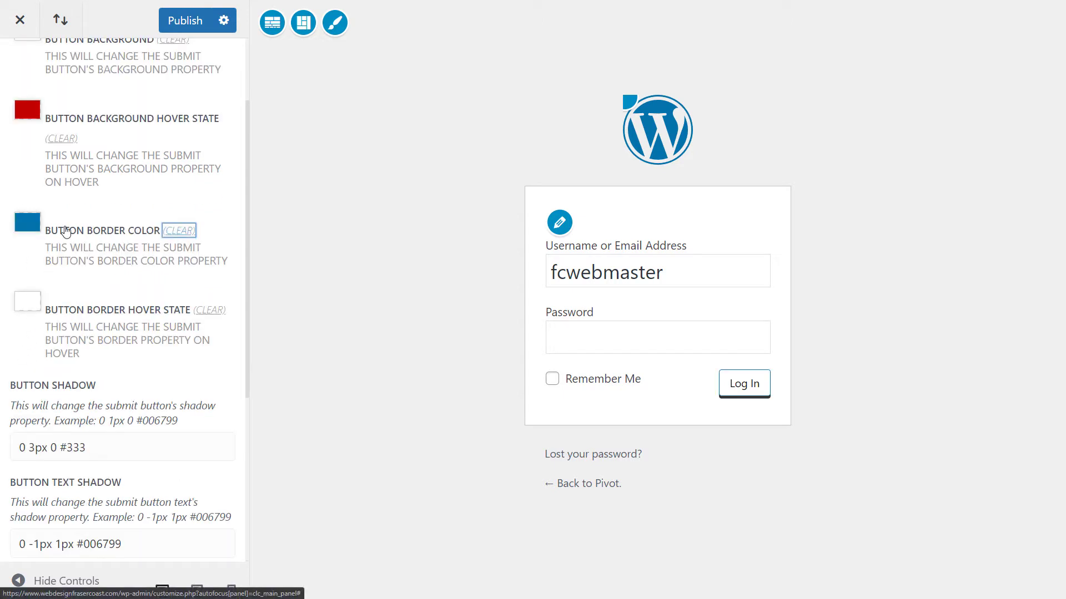
{"action": "left_click", "coordinate": [36, 225]}
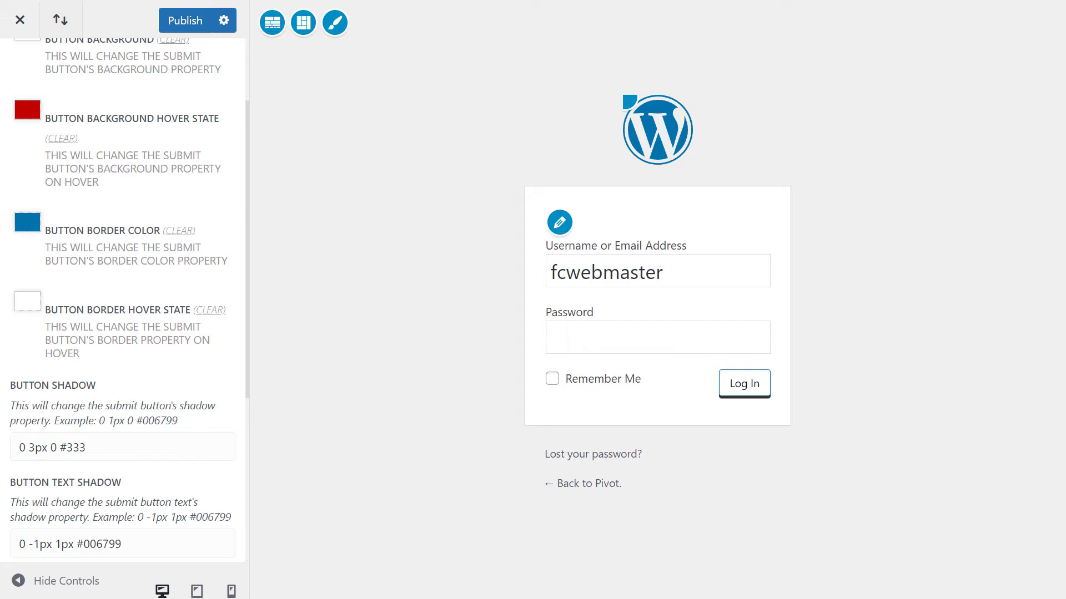
{"action": "left_click", "coordinate": [27, 223]}
{"action": "left_click_drag", "start_coordinate": [61, 270], "coordinate": [126, 348]}
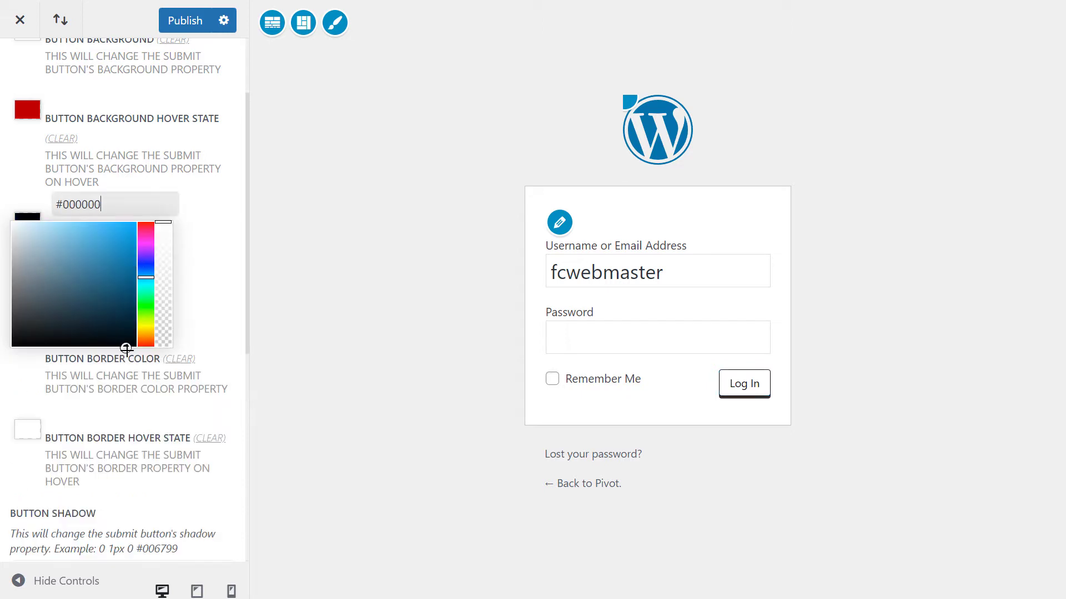
{"action": "left_click", "coordinate": [228, 333]}
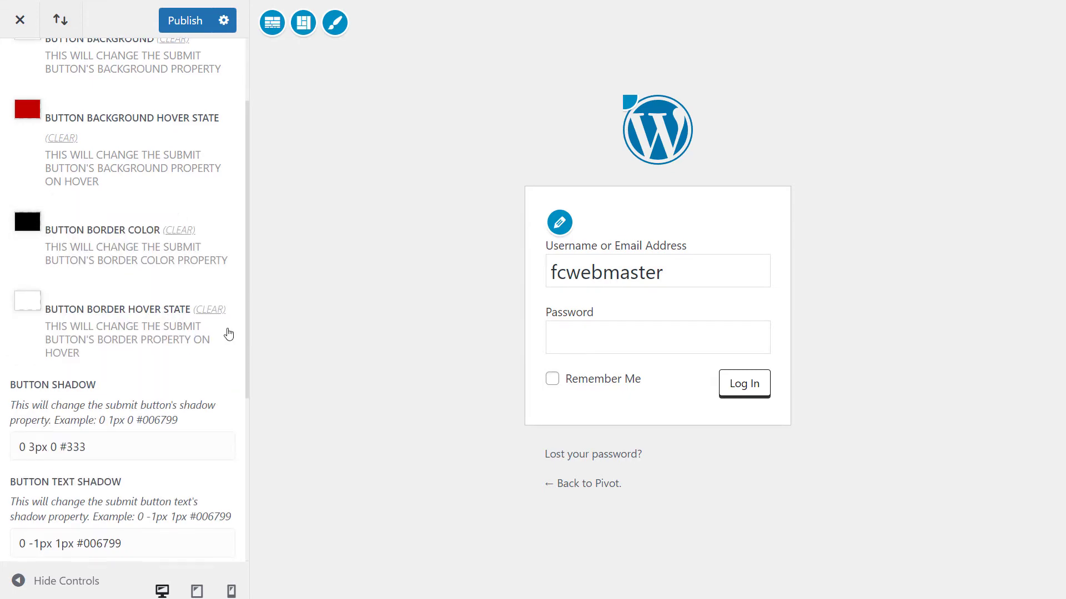
Step: Reset the hover color of the links below the login form to its default
{"action": "scroll", "coordinate": [228, 334], "scroll_direction": "down", "scroll_amount": 4}
{"action": "scroll", "coordinate": [214, 375], "scroll_direction": "down", "scroll_amount": 1}
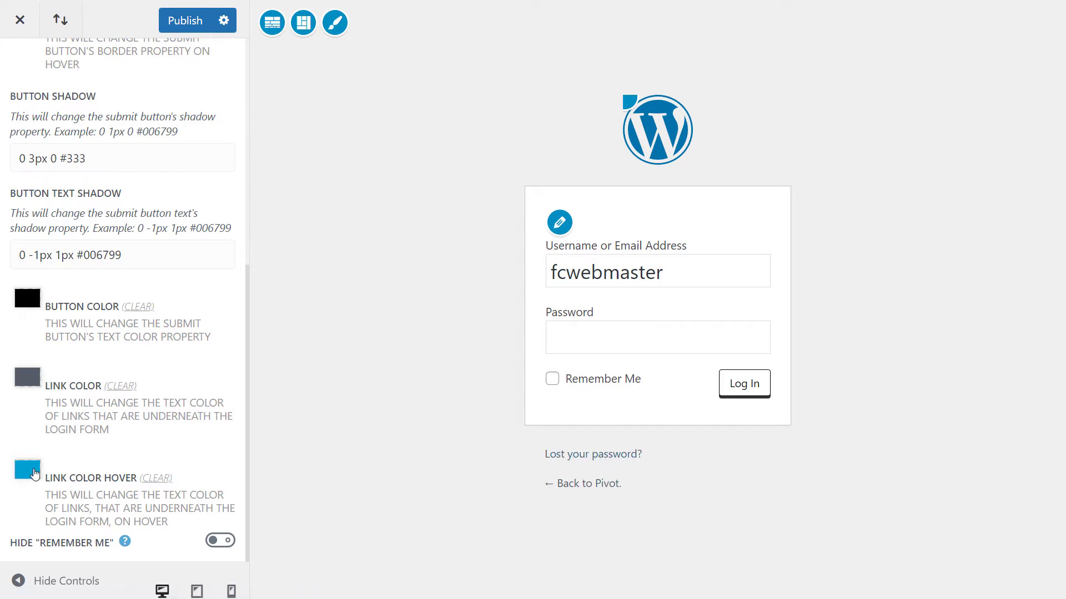
{"action": "left_click", "coordinate": [157, 481]}
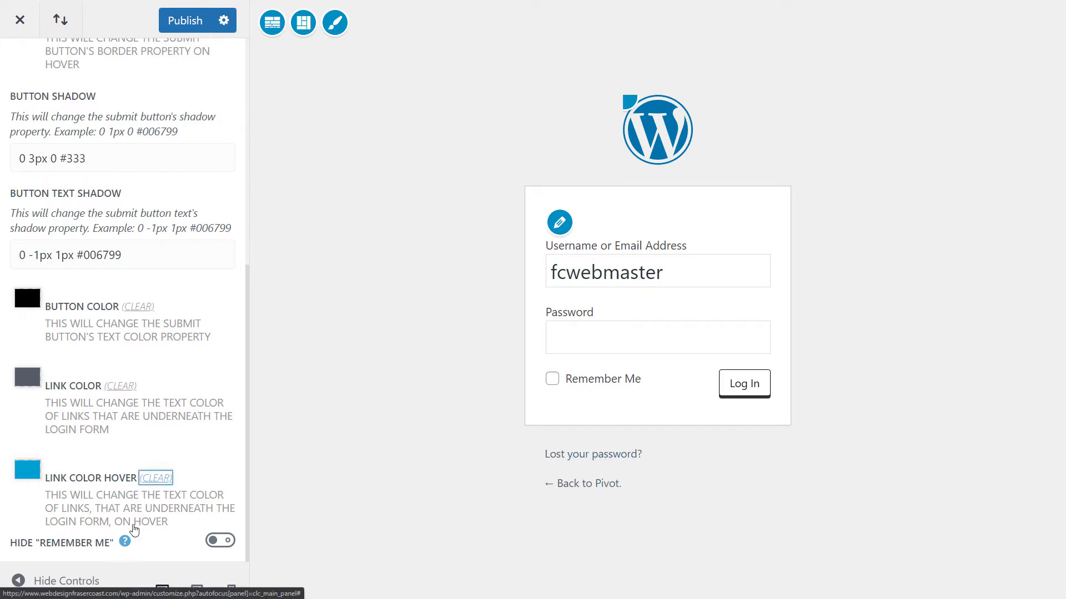
Step: Set the hover color of the links below the login form to red
{"action": "left_click", "coordinate": [30, 474]}
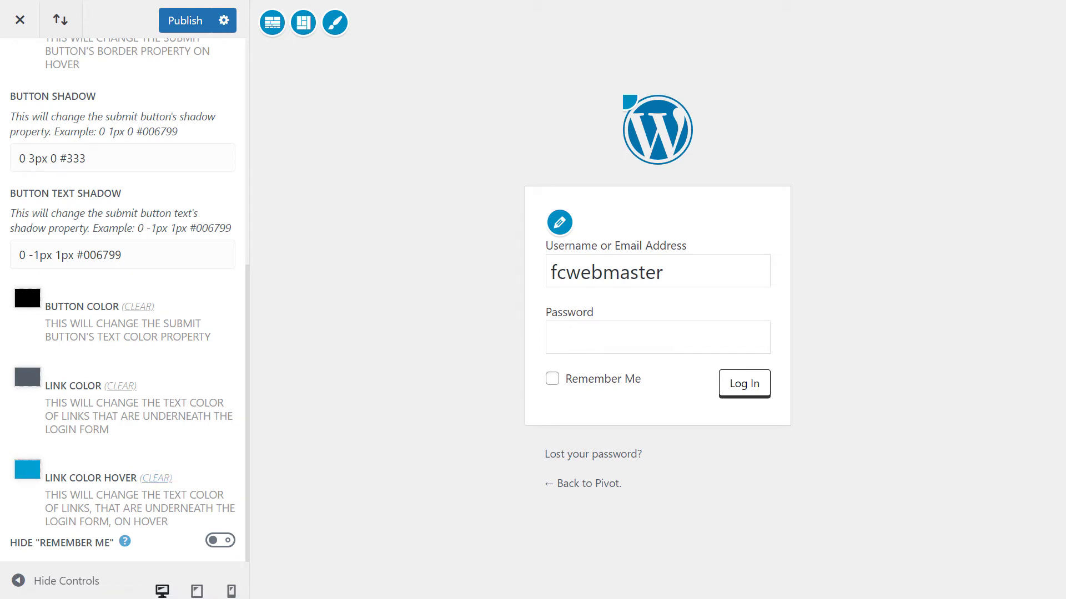
{"action": "left_click", "coordinate": [29, 473]}
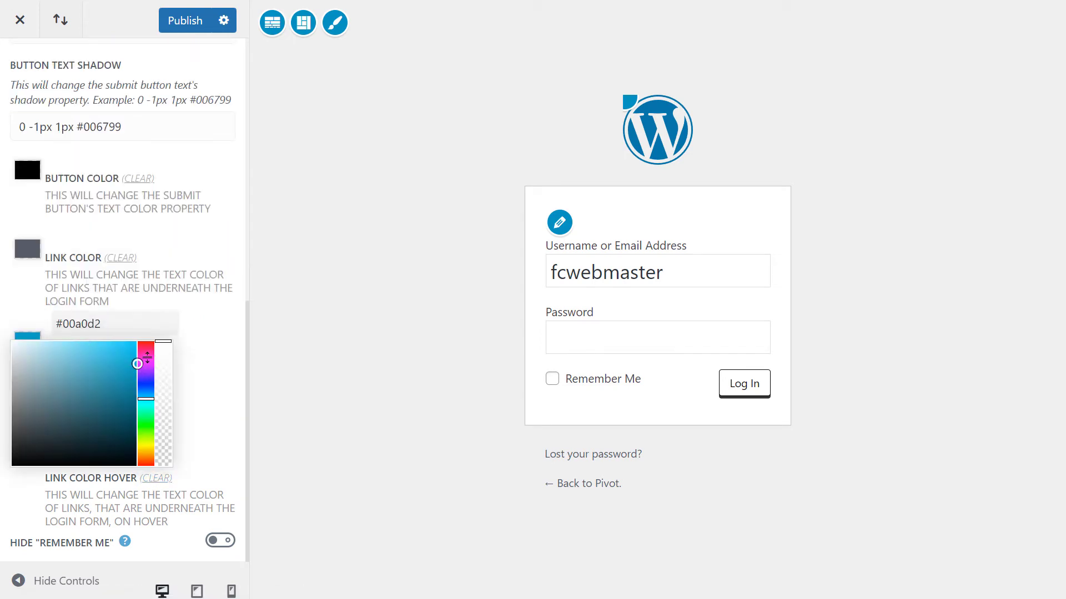
{"action": "left_click_drag", "start_coordinate": [147, 358], "coordinate": [148, 332]}
{"action": "left_click", "coordinate": [201, 331]}
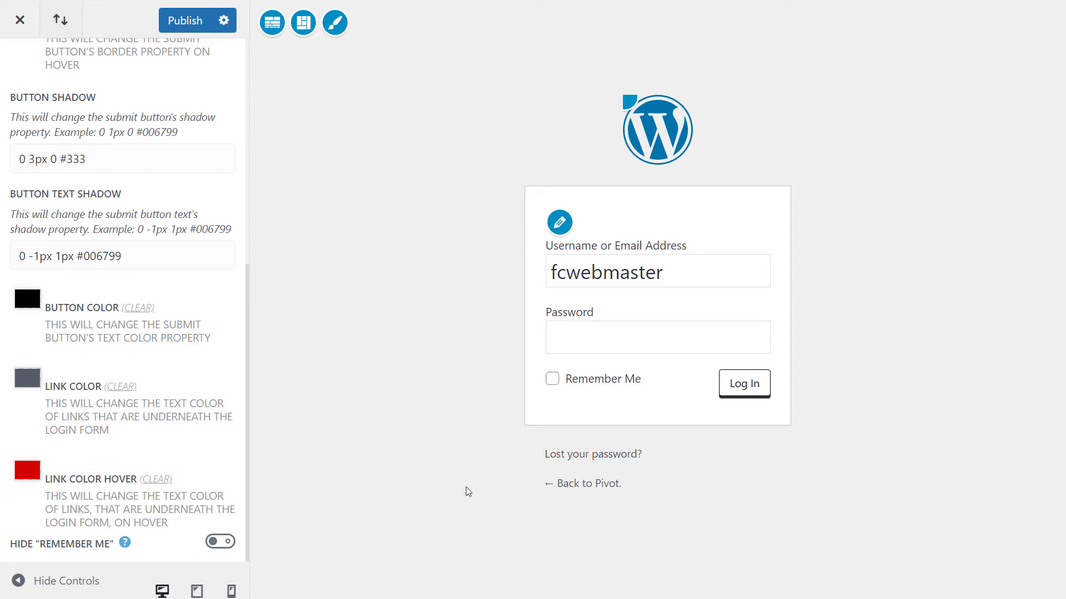
Step: Hide the "Remember Me" option on the login form and leave the form button and link settings
{"action": "left_click", "coordinate": [225, 541]}
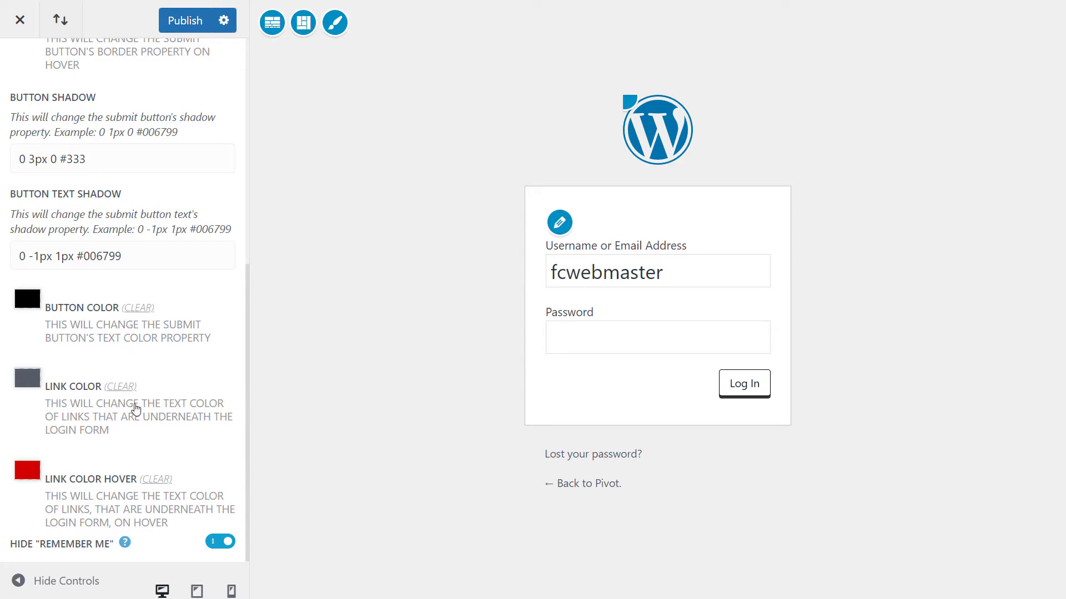
{"action": "scroll", "coordinate": [164, 367], "scroll_direction": "up", "scroll_amount": 8}
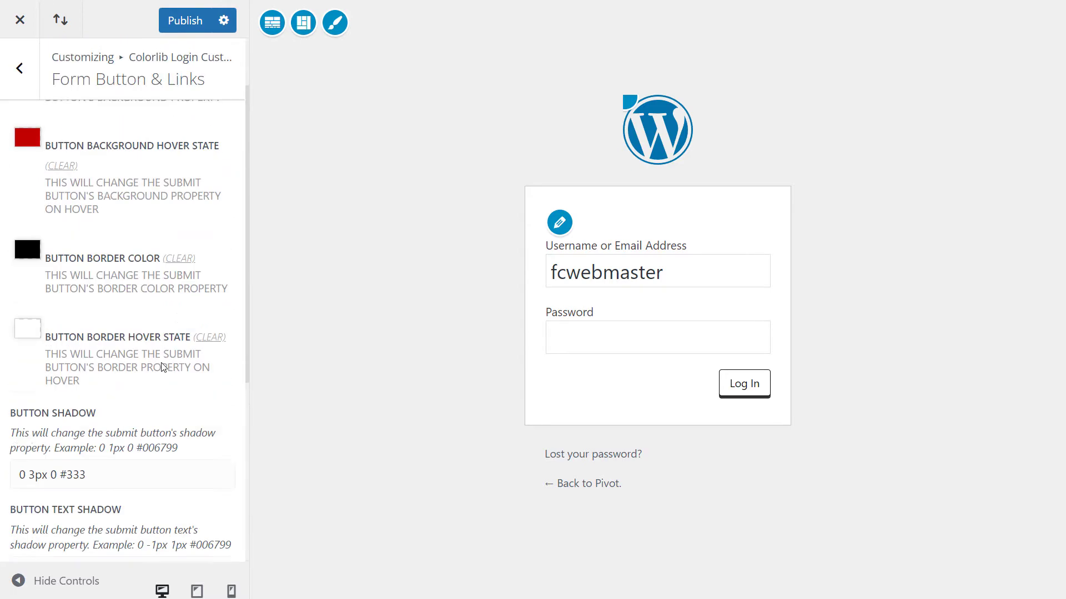
{"action": "left_click", "coordinate": [28, 78]}
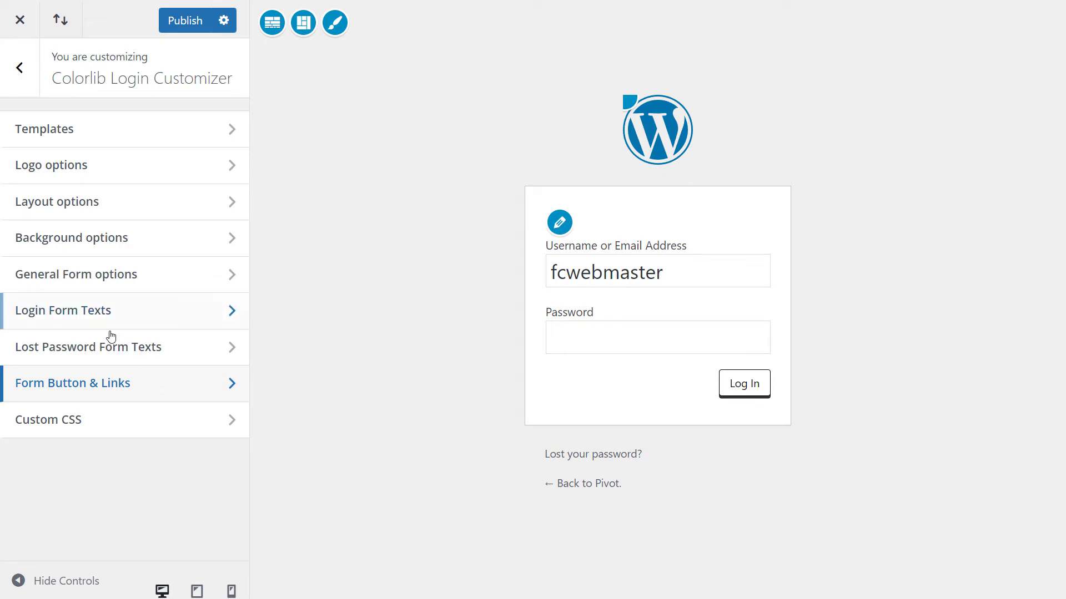
Step: Change the lost password form's username label to "Pop your email here" and its button label to "Send password"
{"action": "left_click", "coordinate": [115, 357]}
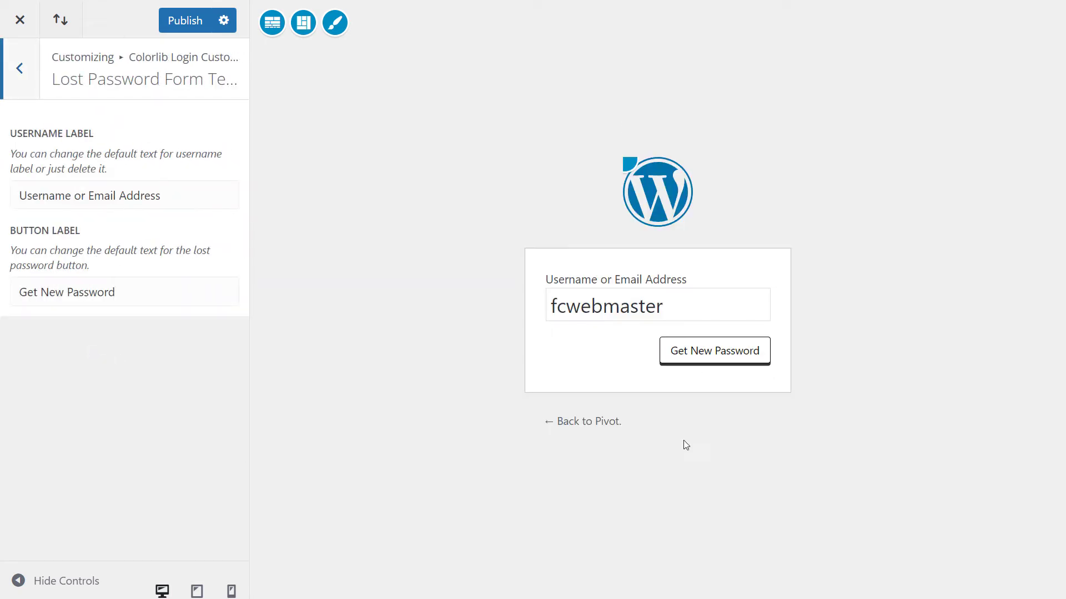
{"action": "left_click_drag", "start_coordinate": [184, 193], "coordinate": [18, 196]}
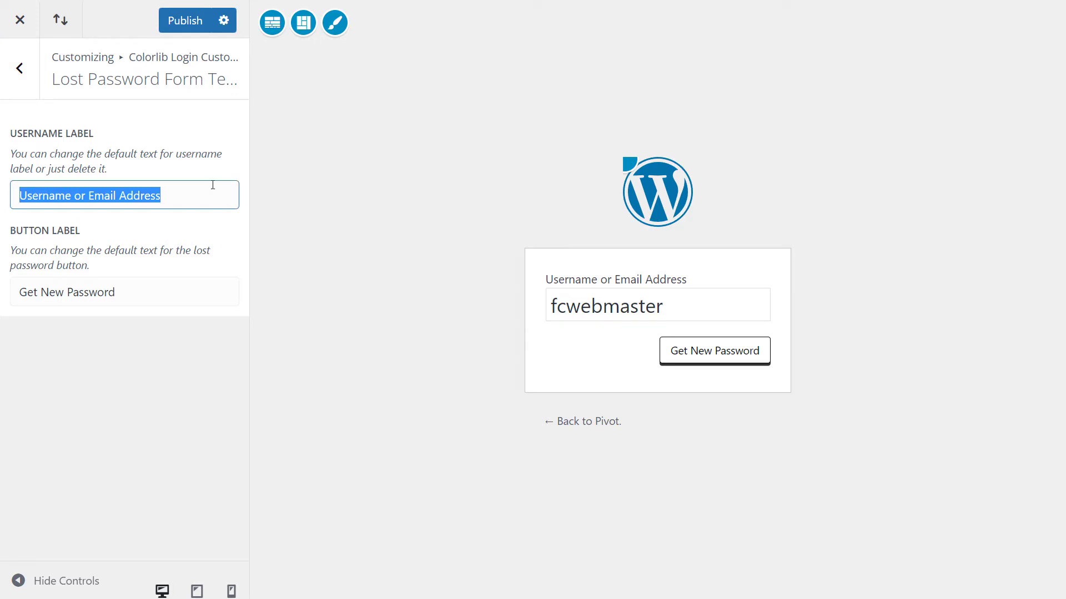
{"action": "type", "text": "Pop your e"}
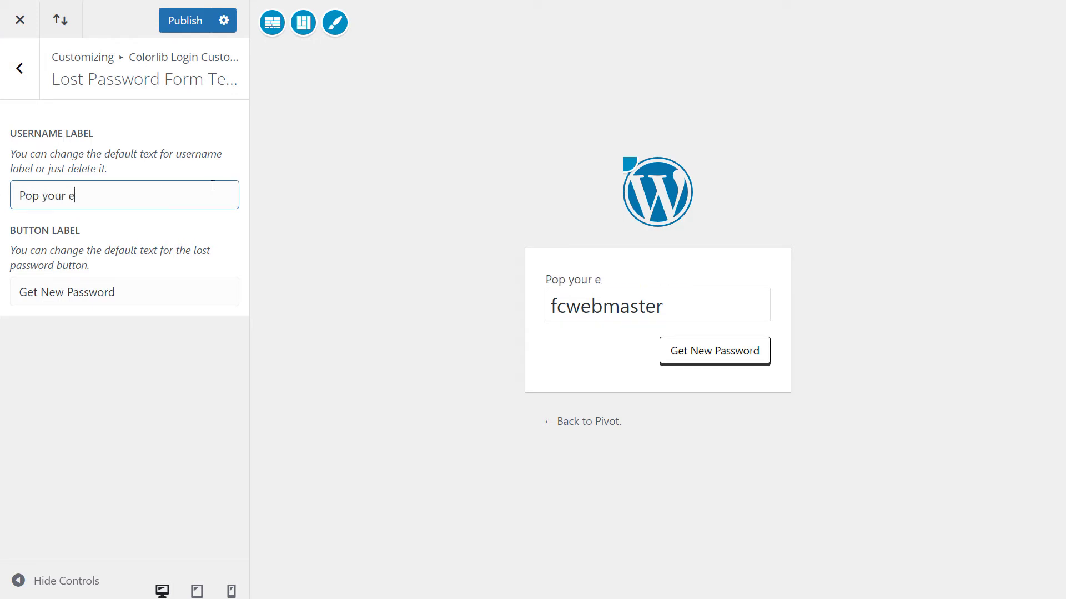
{"action": "type", "text": "mail here"}
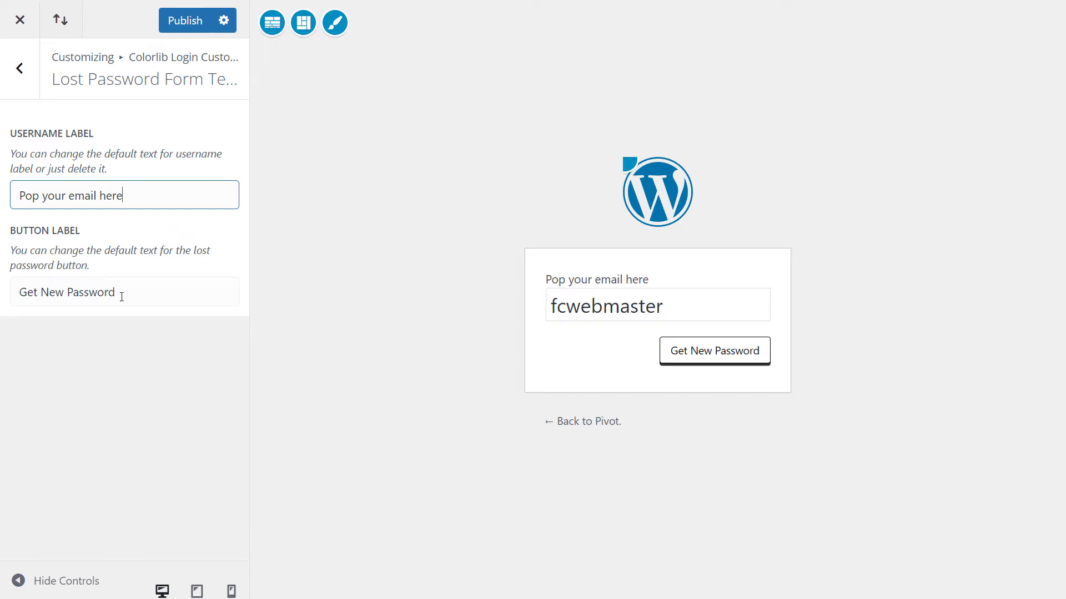
{"action": "key", "text": "Tab"}
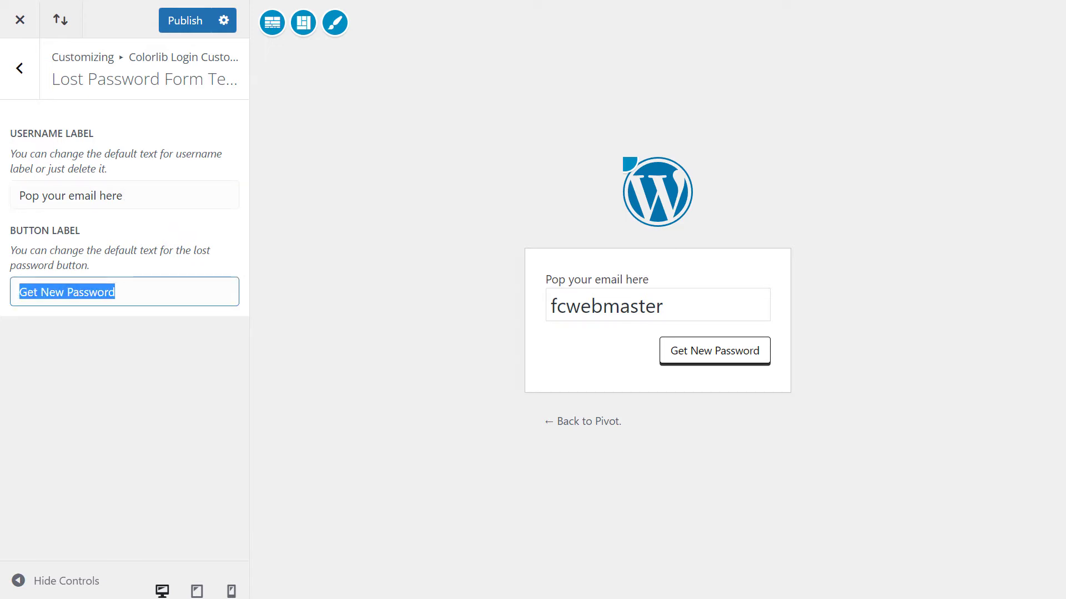
{"action": "type", "text": "Send password"}
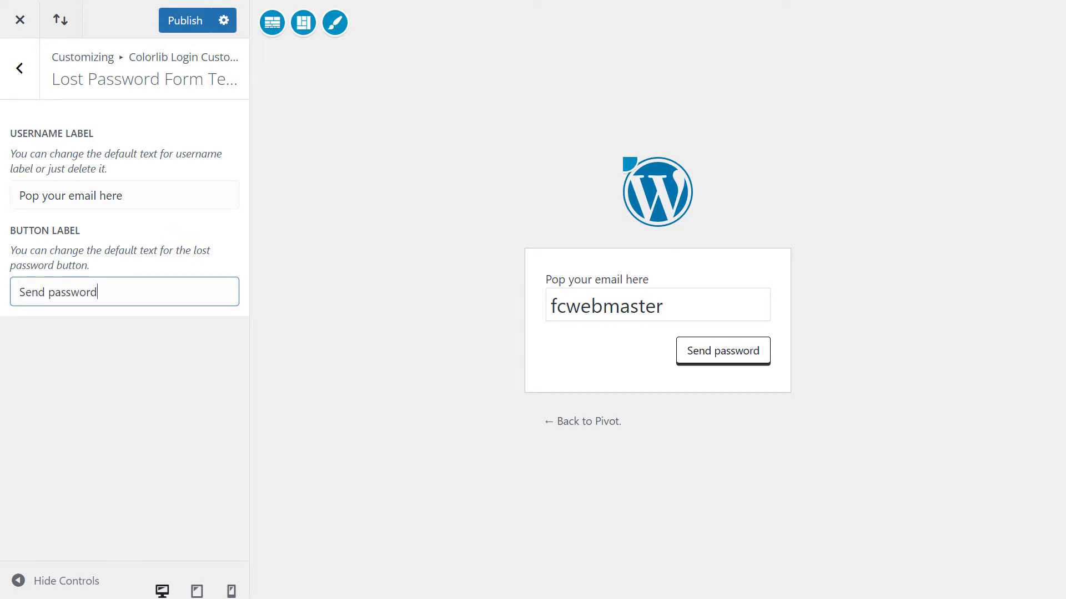
{"action": "left_click", "coordinate": [19, 68]}
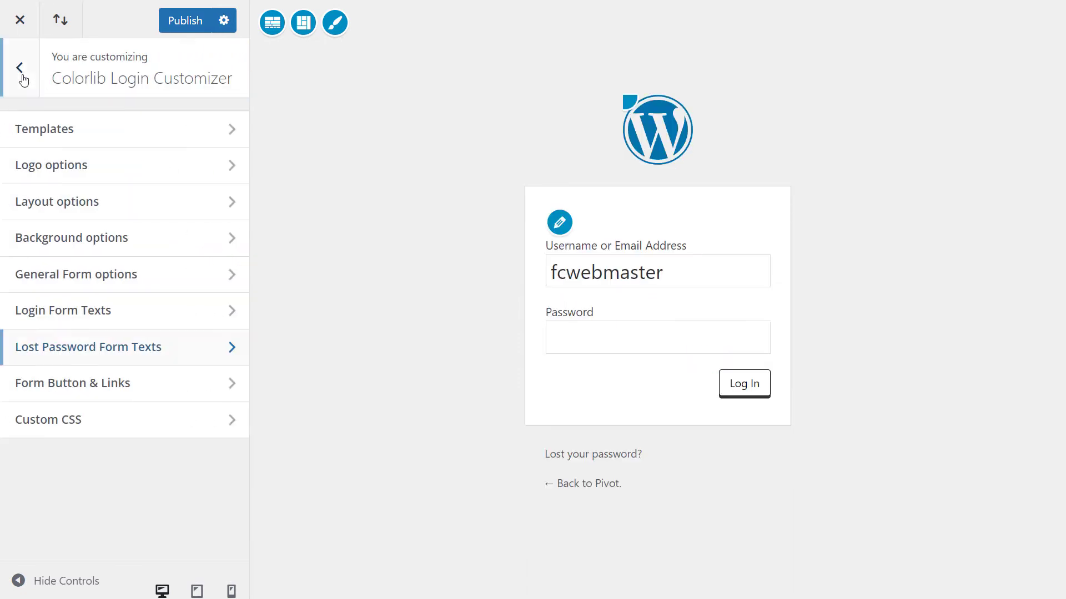
Step: Change the login form's username label to "Enter your Username"
{"action": "left_click", "coordinate": [65, 325]}
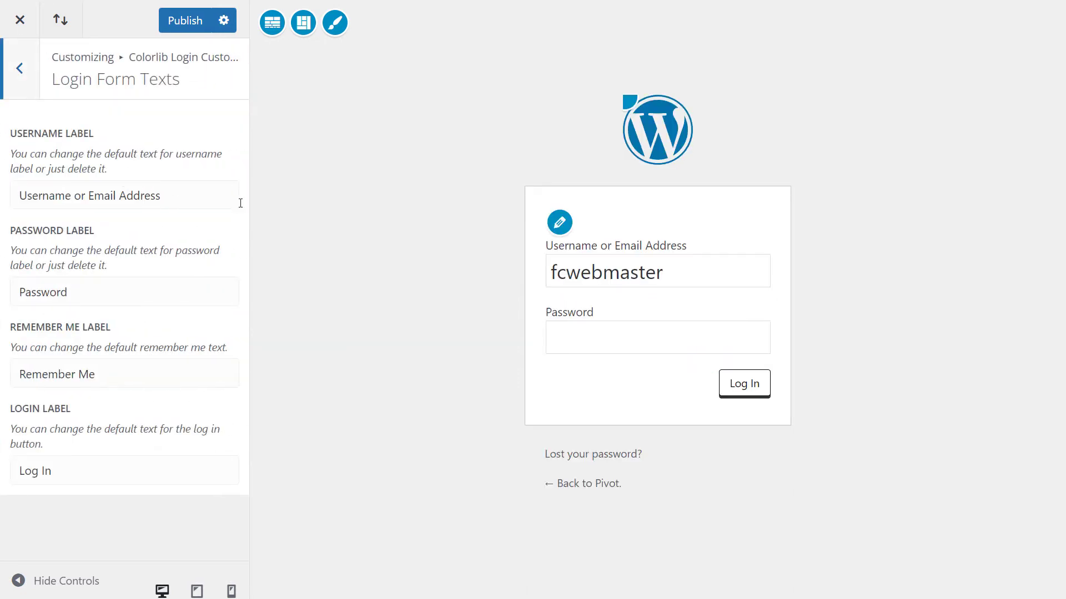
{"action": "triple_click", "coordinate": [175, 197]}
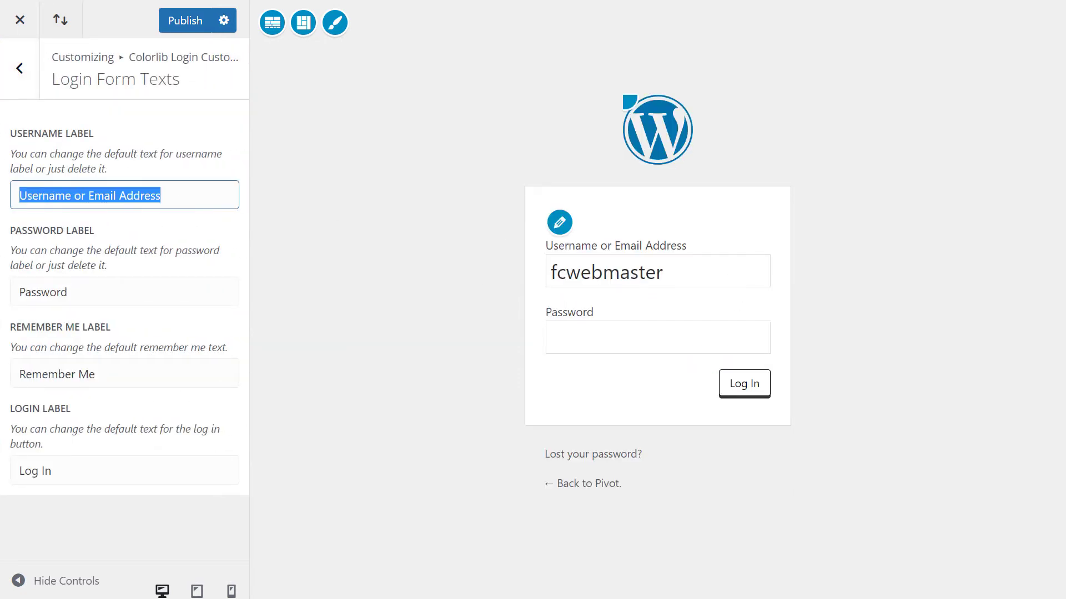
{"action": "type", "text": "Enter ye U"}
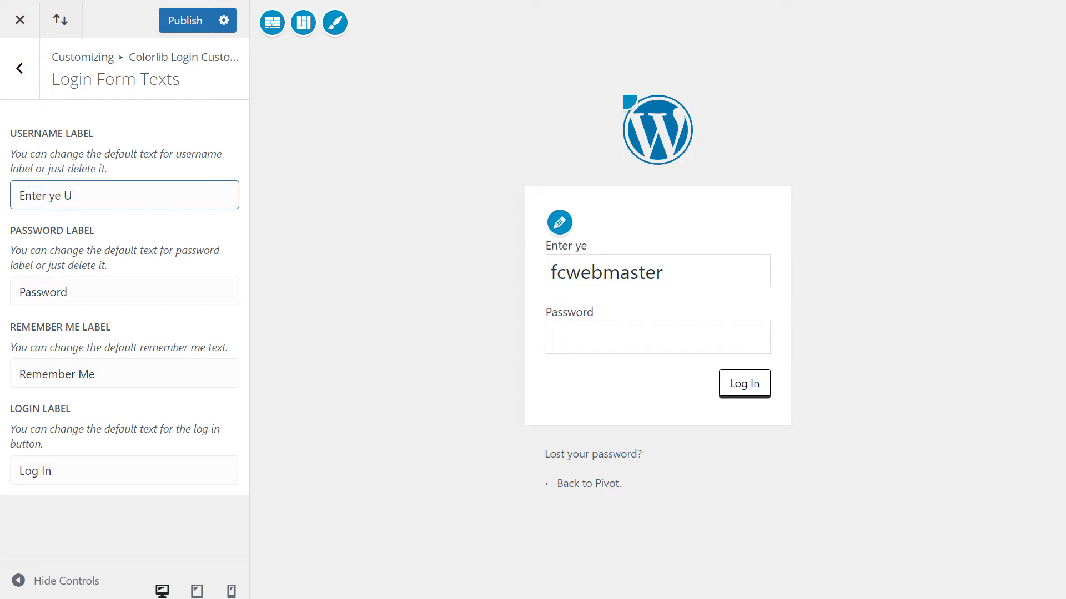
{"action": "type", "text": "sername"}
{"action": "double_click", "coordinate": [58, 196]}
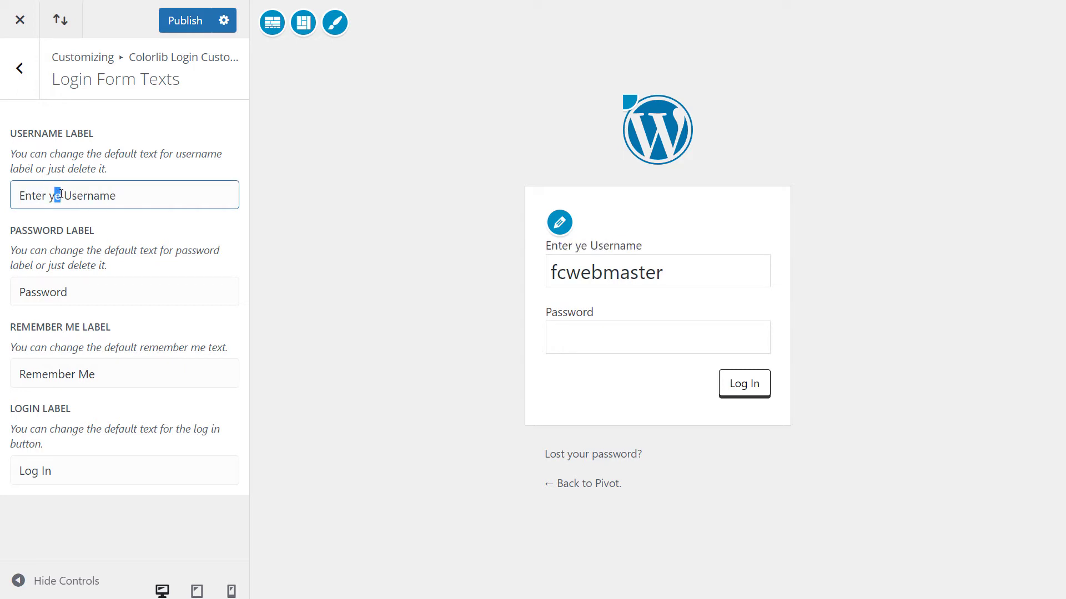
{"action": "type", "text": "your"}
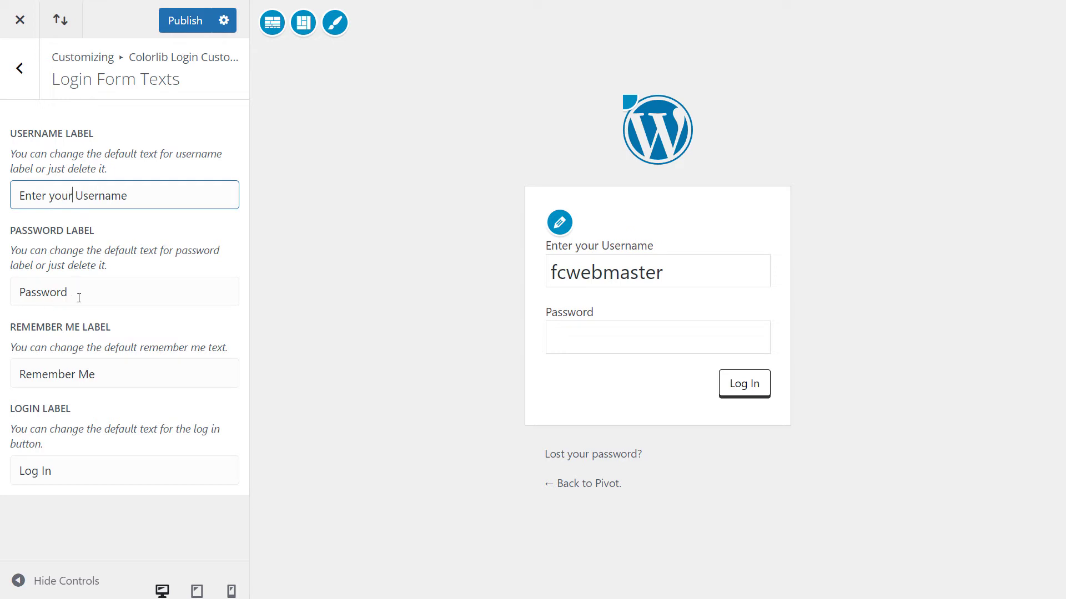
Step: Set the login form's password label to "Pass" and its login button label to "Let's go!"
{"action": "left_click_drag", "start_coordinate": [80, 294], "coordinate": [2, 298]}
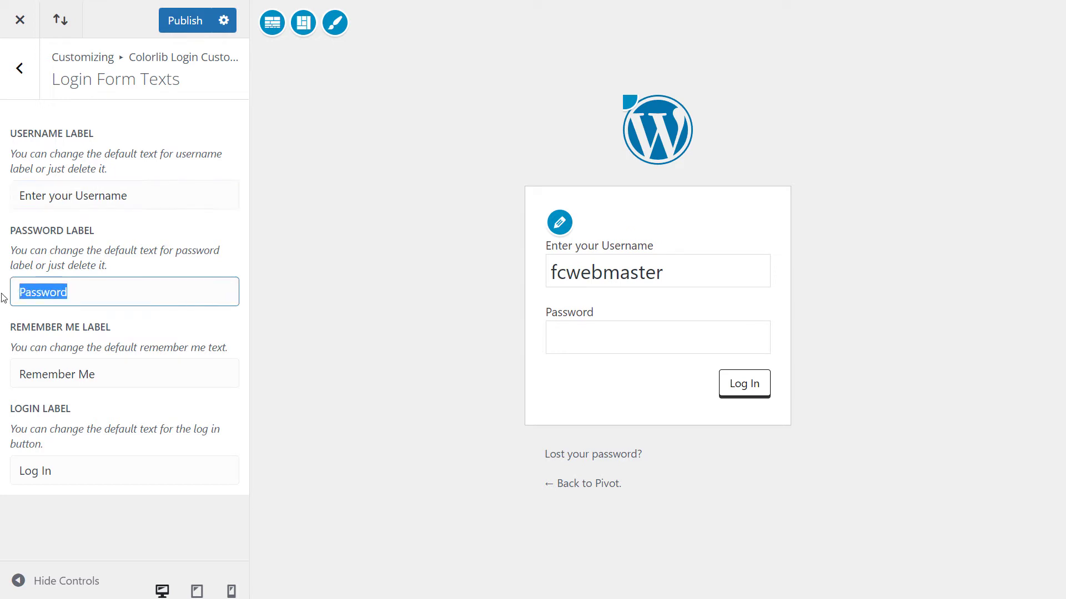
{"action": "type", "text": "Pass"}
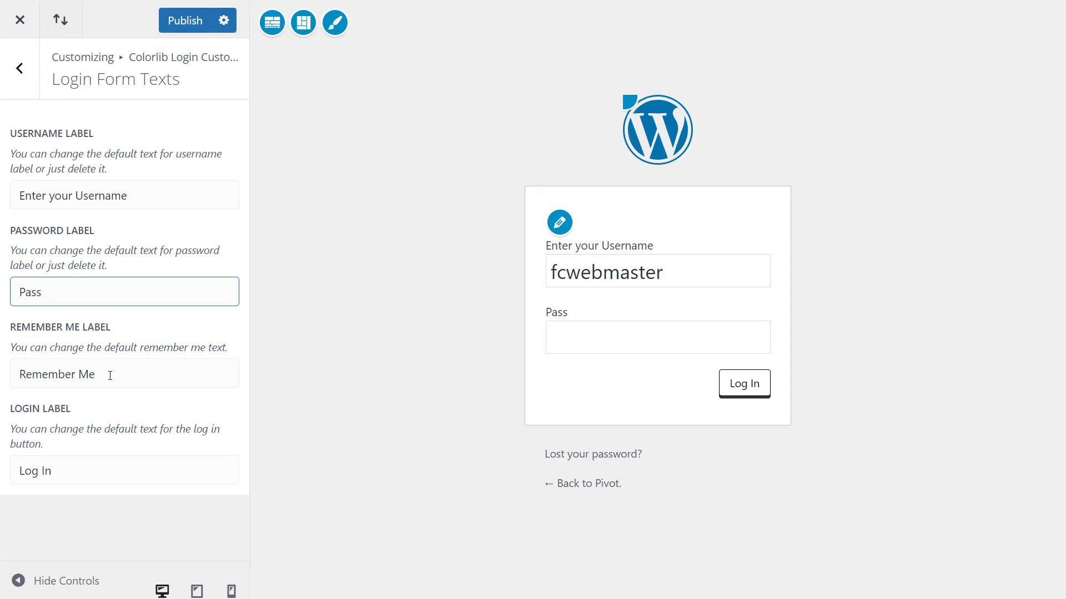
{"action": "left_click_drag", "start_coordinate": [80, 471], "coordinate": [2, 466]}
{"action": "type", "text": "Su"}
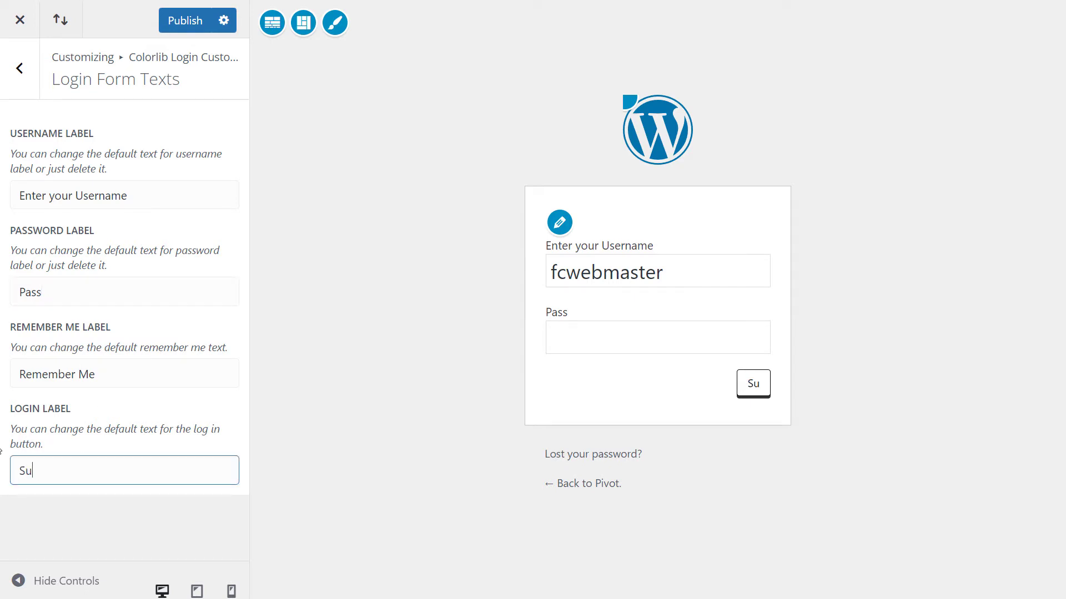
{"action": "key", "text": "BackSpace"}
{"action": "key", "text": "BackSpace"}
{"action": "type", "text": "Let's g"}
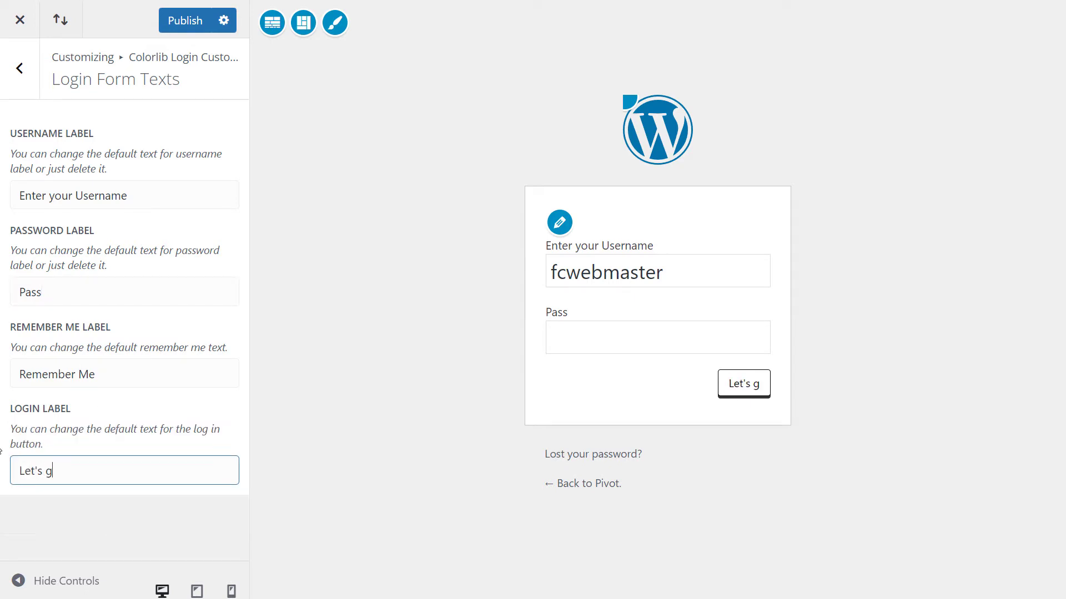
{"action": "type", "text": "o!"}
Step: Replace the login form's password label with "Enter your Passcode" and leave the form text settings
{"action": "left_click_drag", "start_coordinate": [53, 291], "coordinate": [23, 288]}
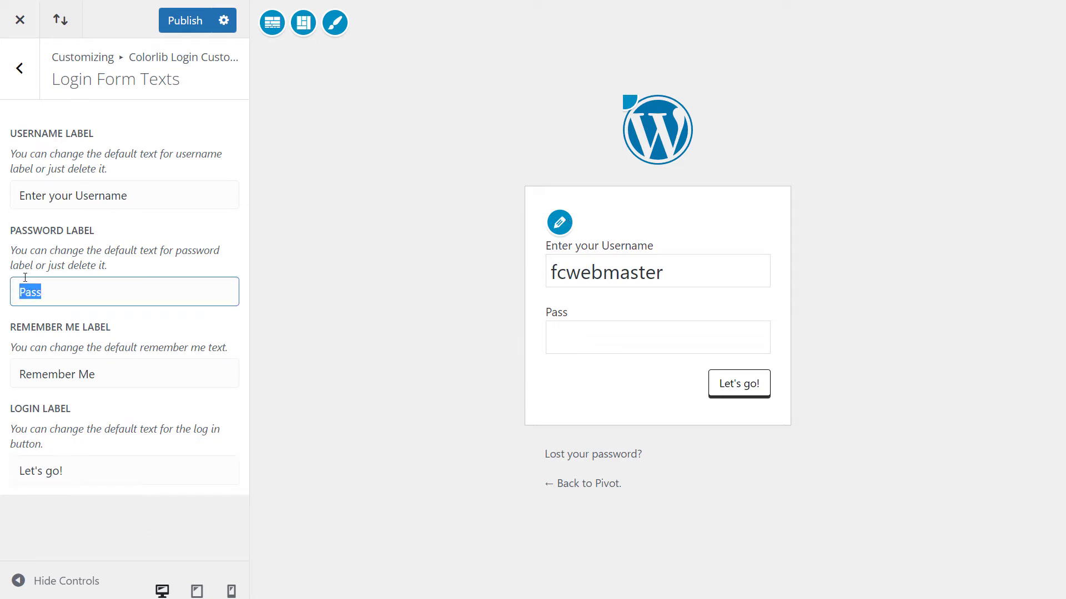
{"action": "type", "text": "Enter your "}
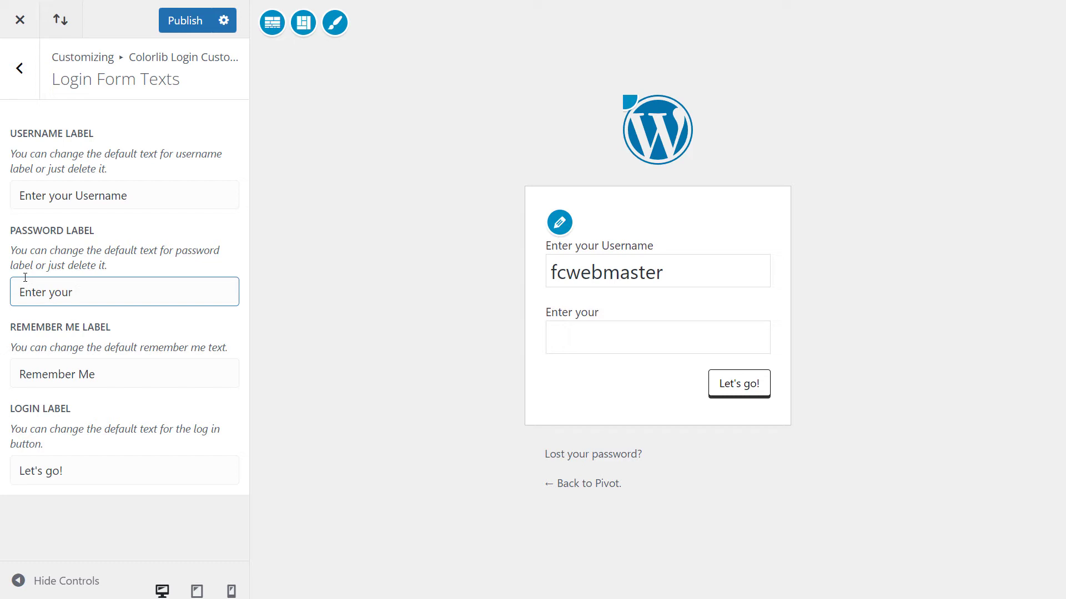
{"action": "type", "text": "Passcode"}
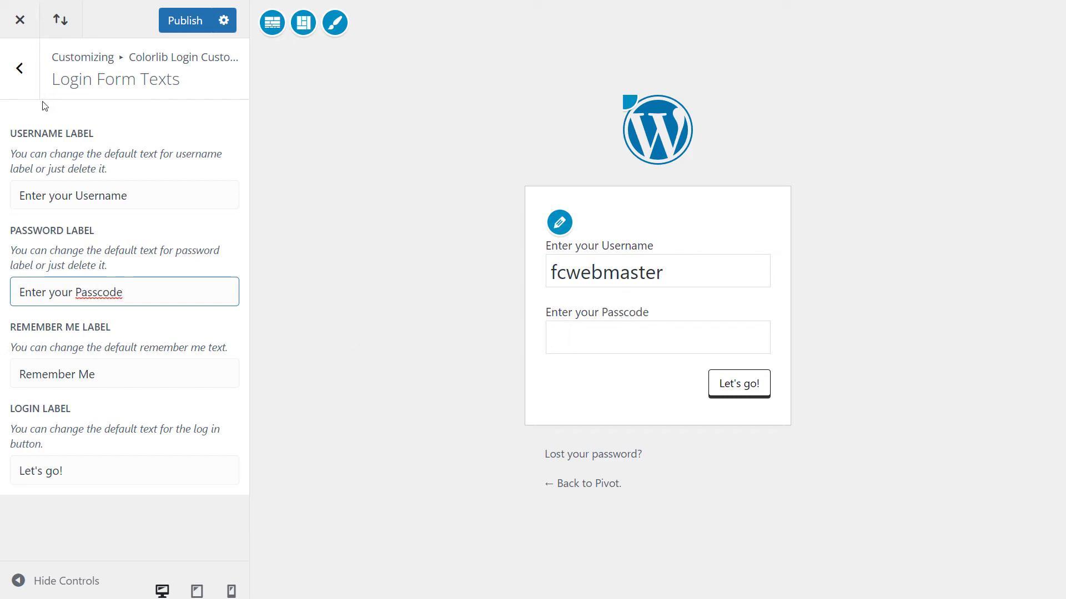
{"action": "left_click", "coordinate": [20, 68]}
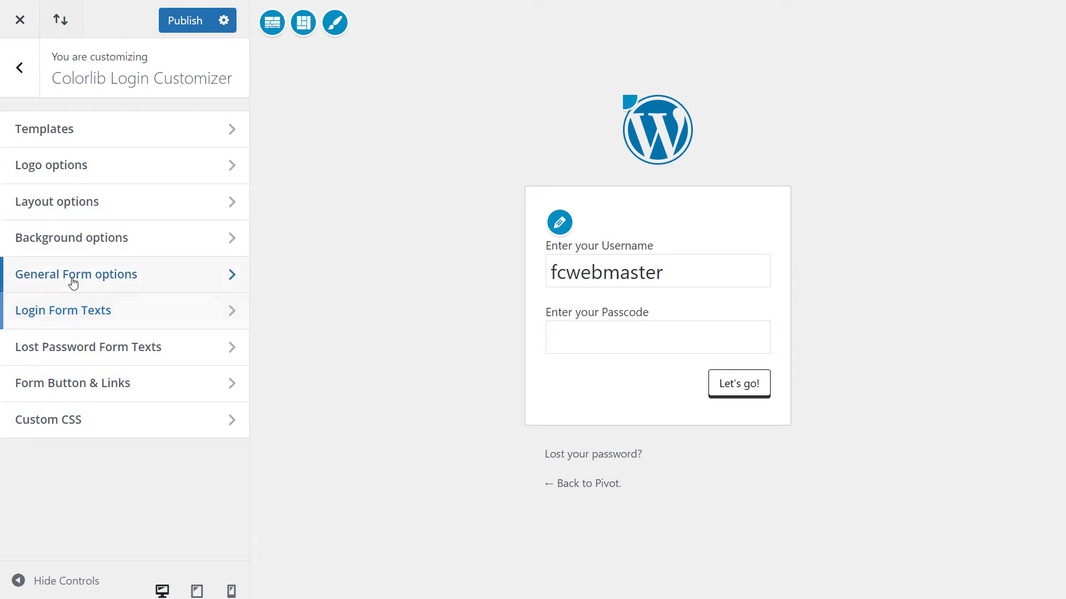
Step: Set the login form's width to 395 and its height to 280 in the general form options
{"action": "left_click", "coordinate": [73, 281]}
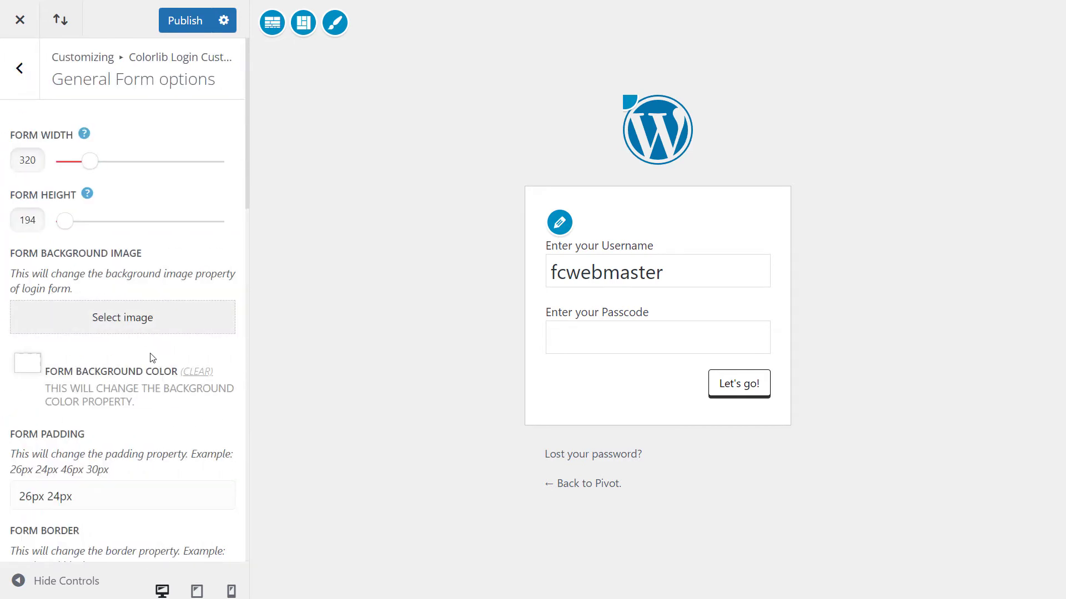
{"action": "left_click_drag", "start_coordinate": [90, 161], "coordinate": [104, 161]}
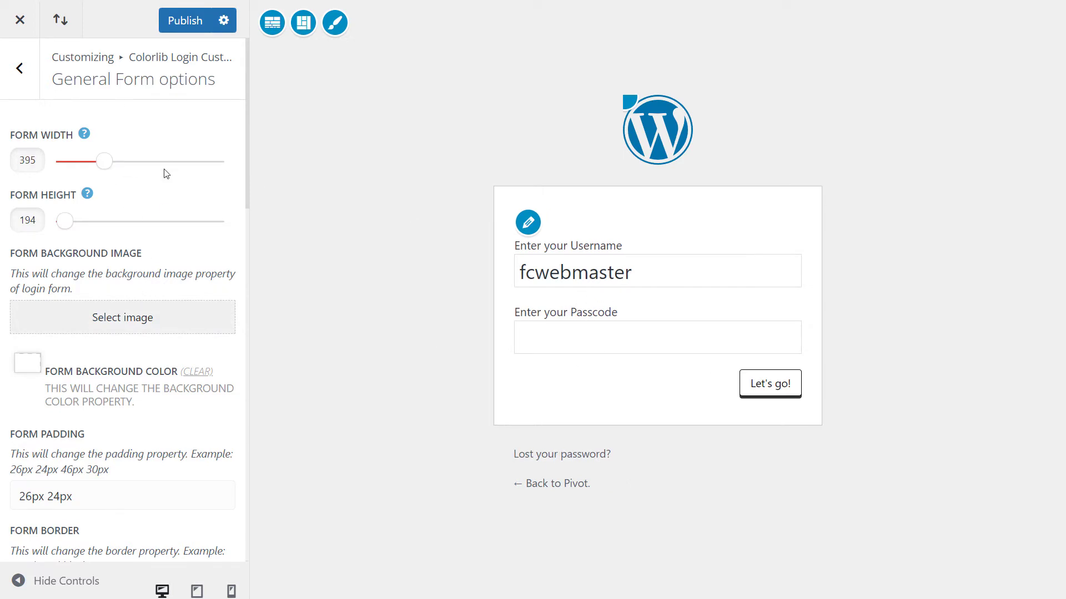
{"action": "mouse_move", "coordinate": [69, 222]}
{"action": "left_mouse_down"}
{"action": "mouse_move", "coordinate": [131, 222]}
{"action": "mouse_move", "coordinate": [87, 222]}
{"action": "left_mouse_up"}
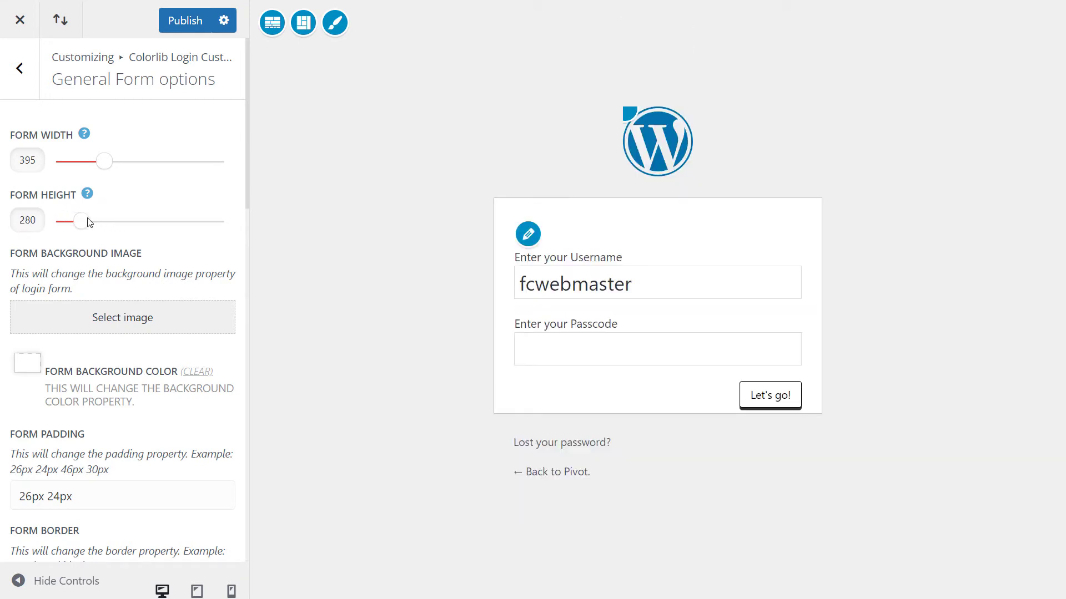
Step: Set the mountain lake photo pexels-s-migaj-747964-1.jpg from the media library as the form background image
{"action": "left_click", "coordinate": [115, 330]}
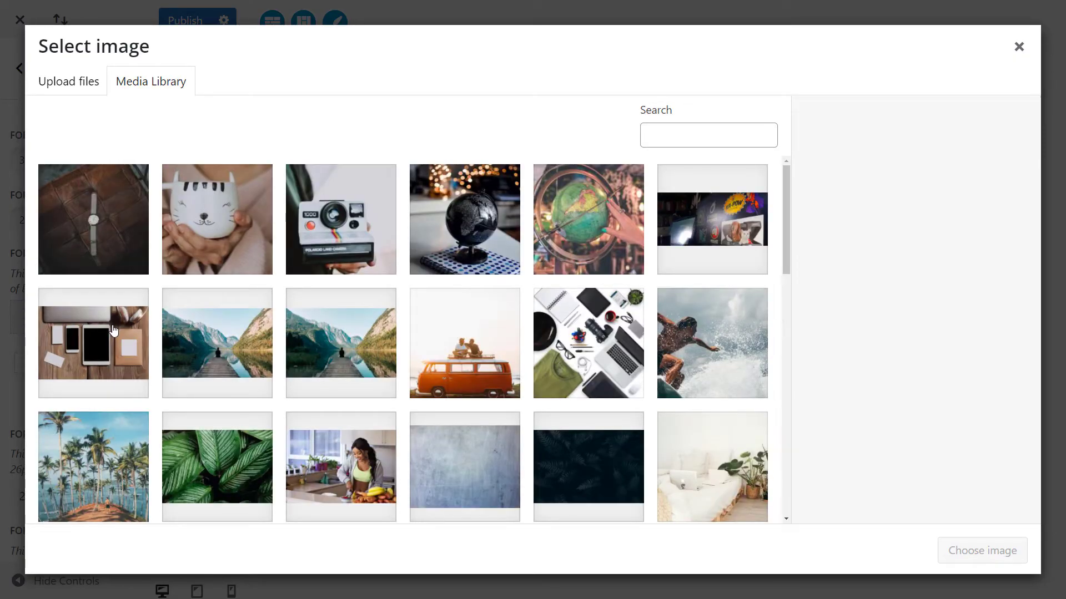
{"action": "left_click", "coordinate": [211, 358]}
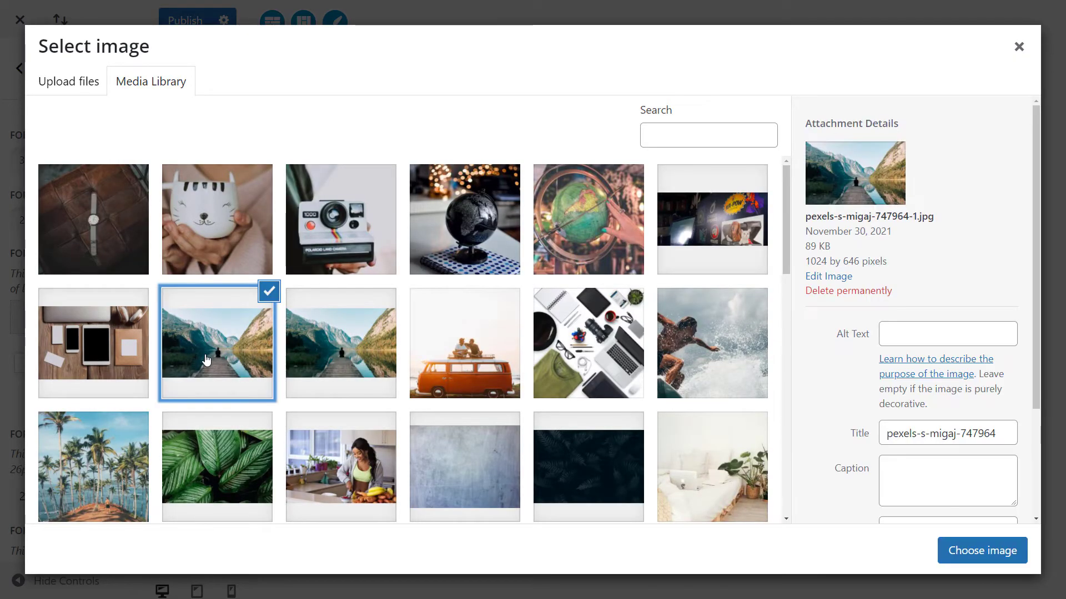
{"action": "left_click", "coordinate": [956, 560]}
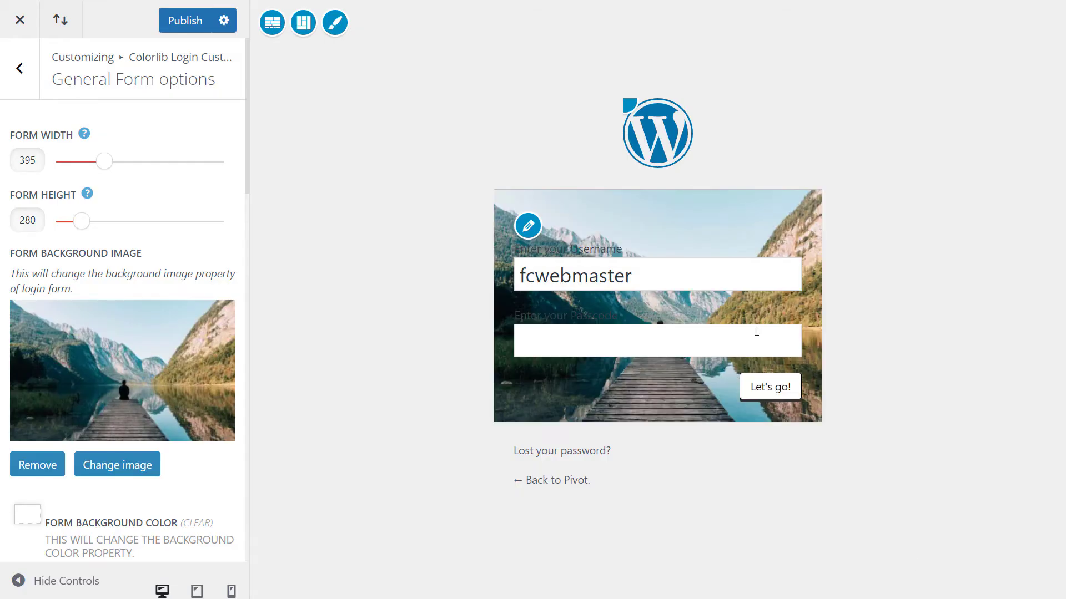
Step: Replace the form background image with the blue-grey texture pexels-milo-textures-2768398.jpg from the media library
{"action": "left_click", "coordinate": [119, 375]}
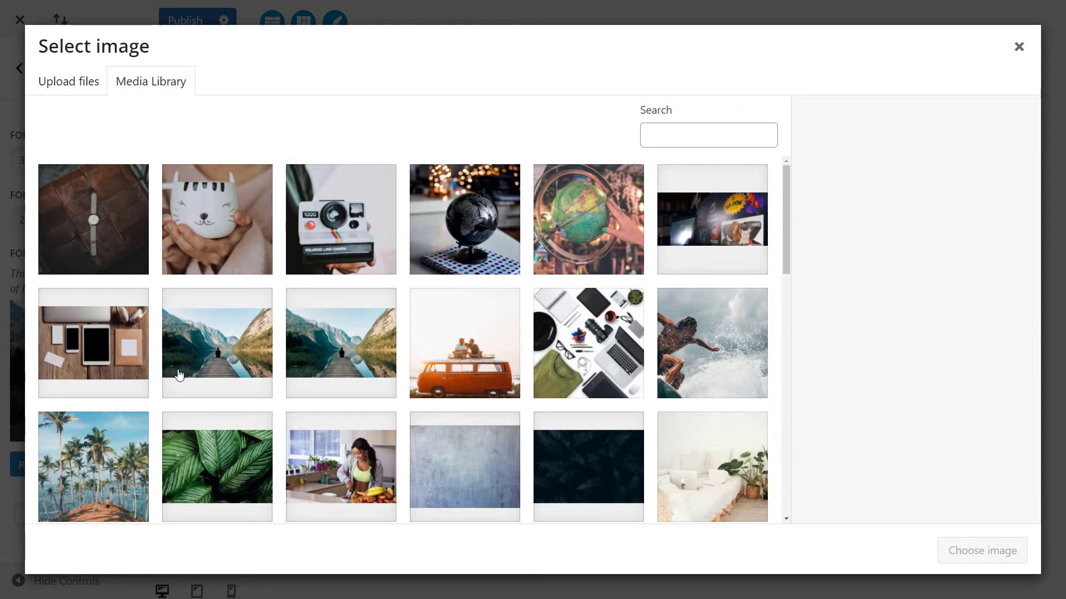
{"action": "scroll", "coordinate": [536, 372], "scroll_direction": "down", "scroll_amount": 4}
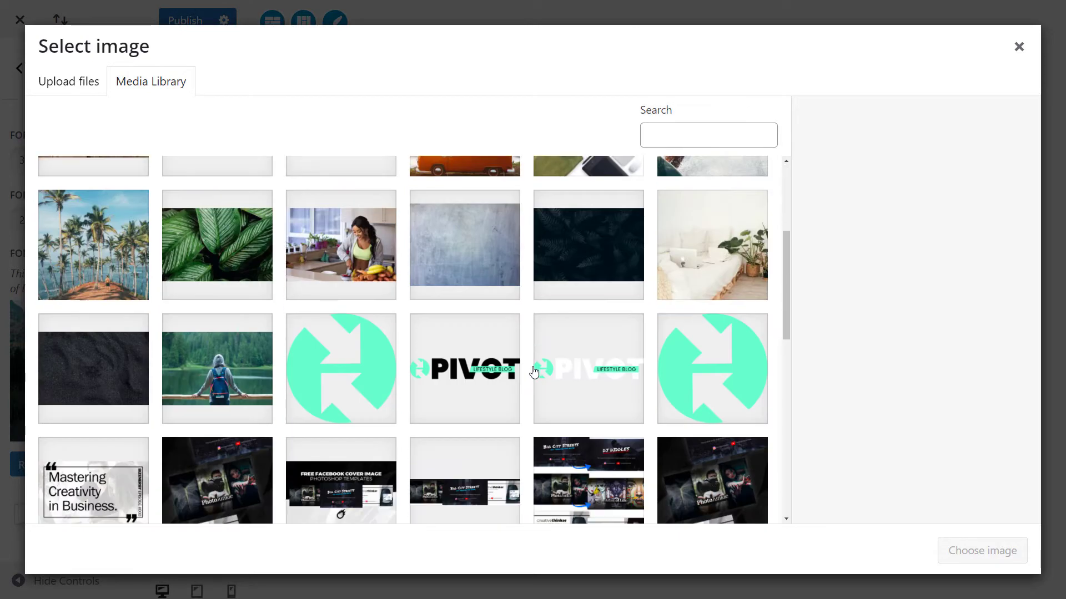
{"action": "scroll", "coordinate": [483, 405], "scroll_direction": "up", "scroll_amount": 2}
{"action": "left_click", "coordinate": [466, 331]}
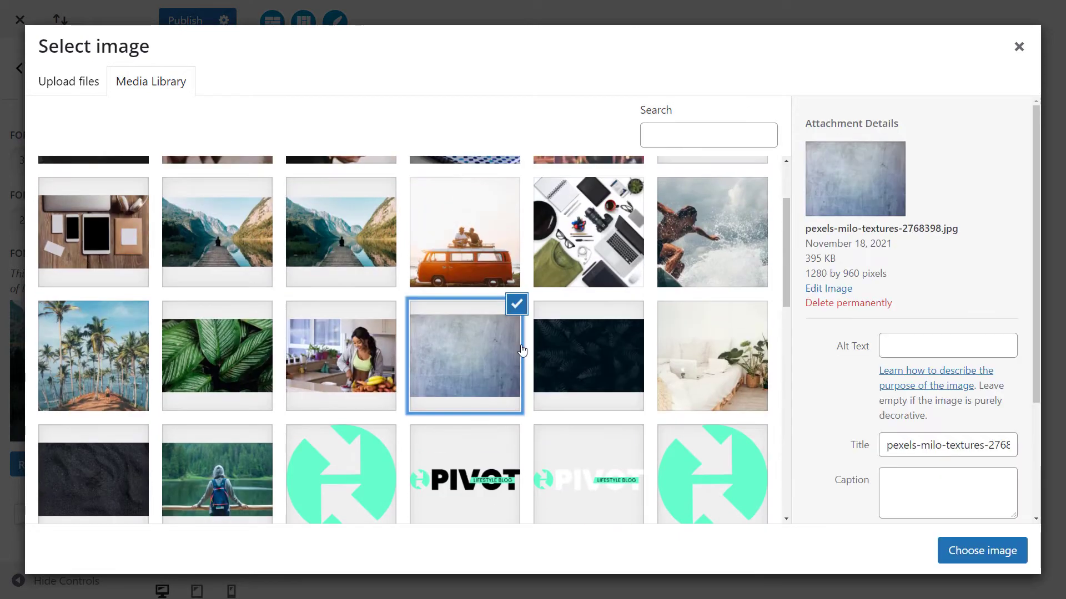
{"action": "left_click", "coordinate": [955, 546]}
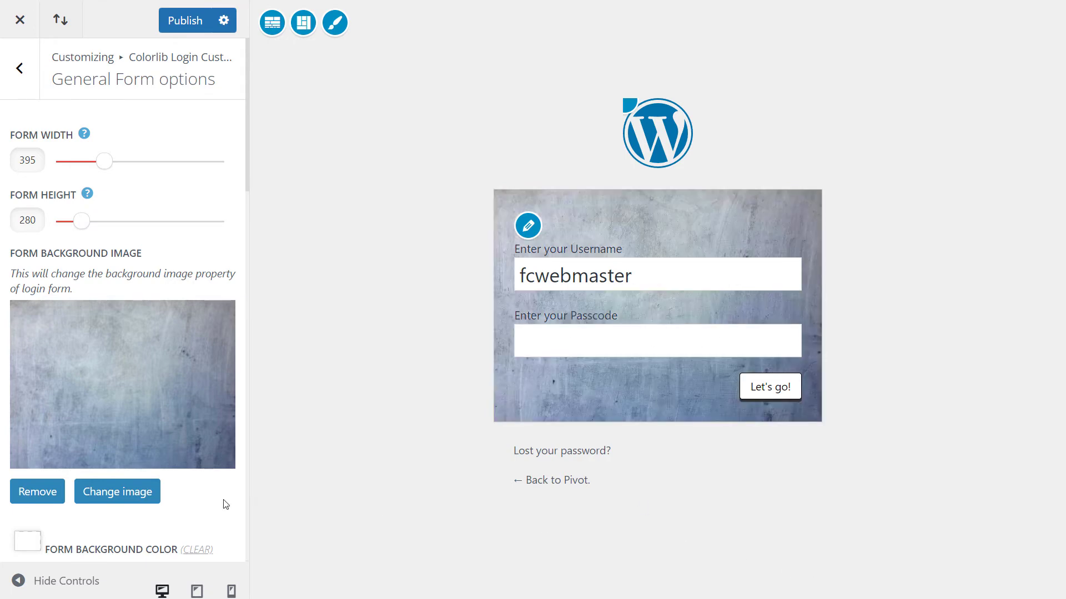
Step: Remove the form background image and set the form background color to near-black #080808
{"action": "left_click", "coordinate": [48, 492]}
{"action": "scroll", "coordinate": [139, 263], "scroll_direction": "down", "scroll_amount": 2}
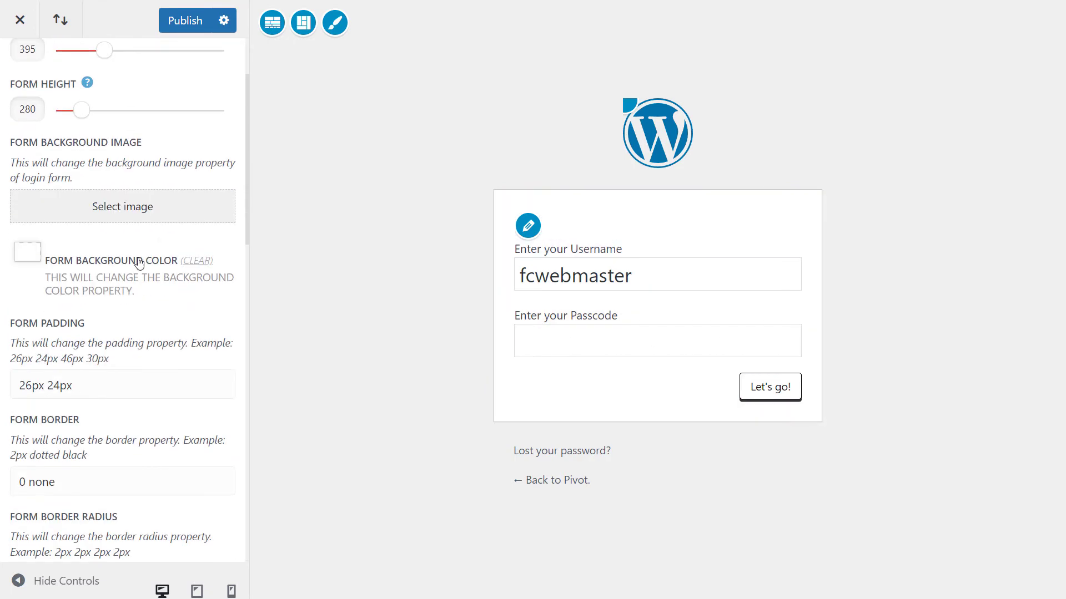
{"action": "left_click", "coordinate": [28, 251]}
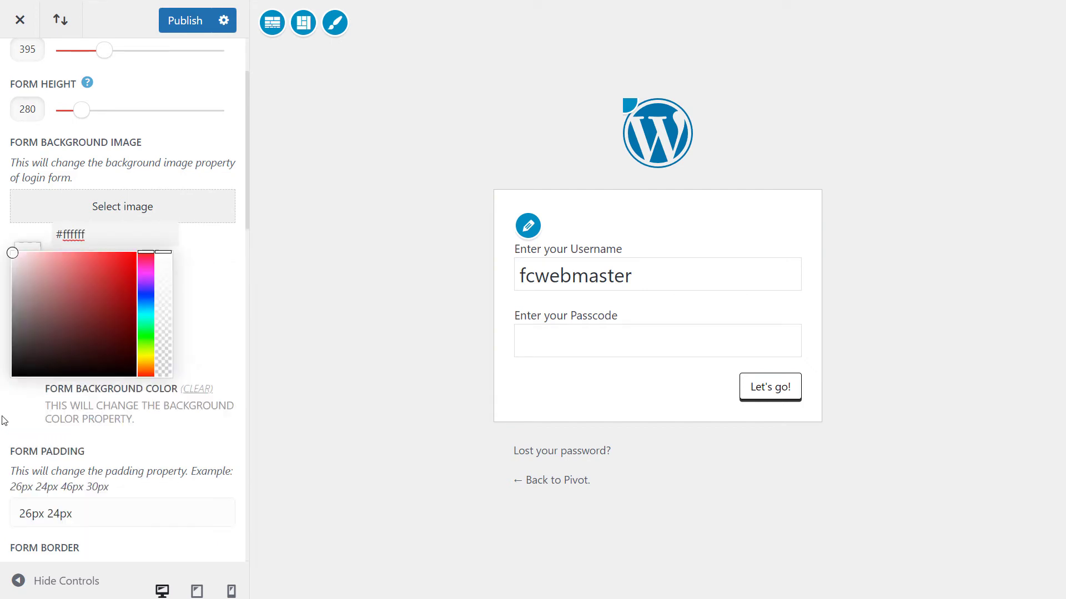
{"action": "left_click_drag", "start_coordinate": [39, 290], "coordinate": [2, 378]}
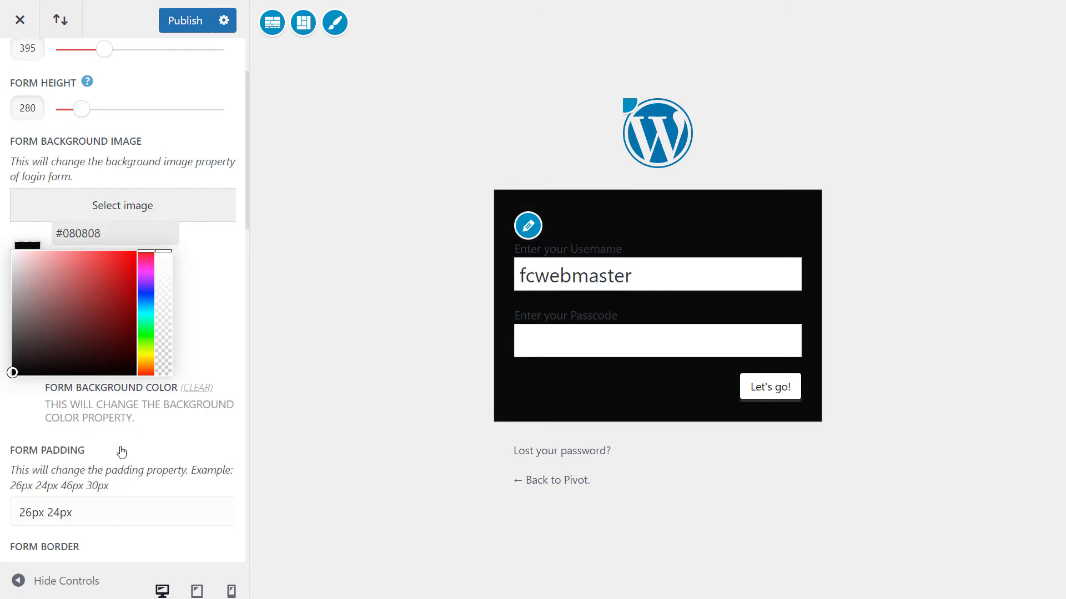
Step: Set the form label color to white #ffffff and leave the general form options
{"action": "scroll", "coordinate": [121, 449], "scroll_direction": "down", "scroll_amount": 9}
{"action": "scroll", "coordinate": [121, 450], "scroll_direction": "down", "scroll_amount": 8}
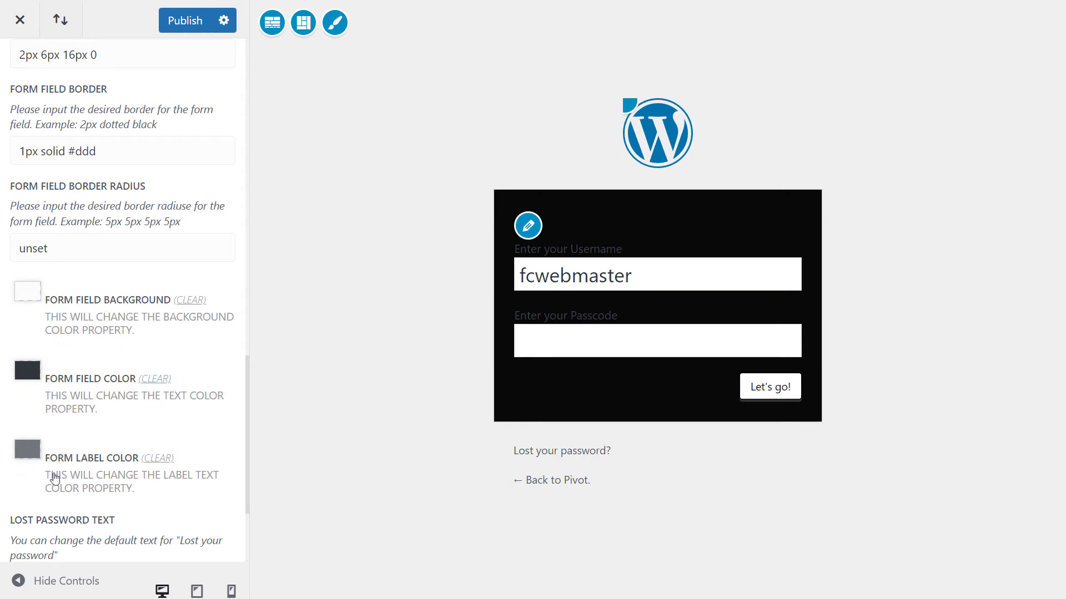
{"action": "left_click", "coordinate": [28, 450]}
{"action": "left_click", "coordinate": [12, 450]}
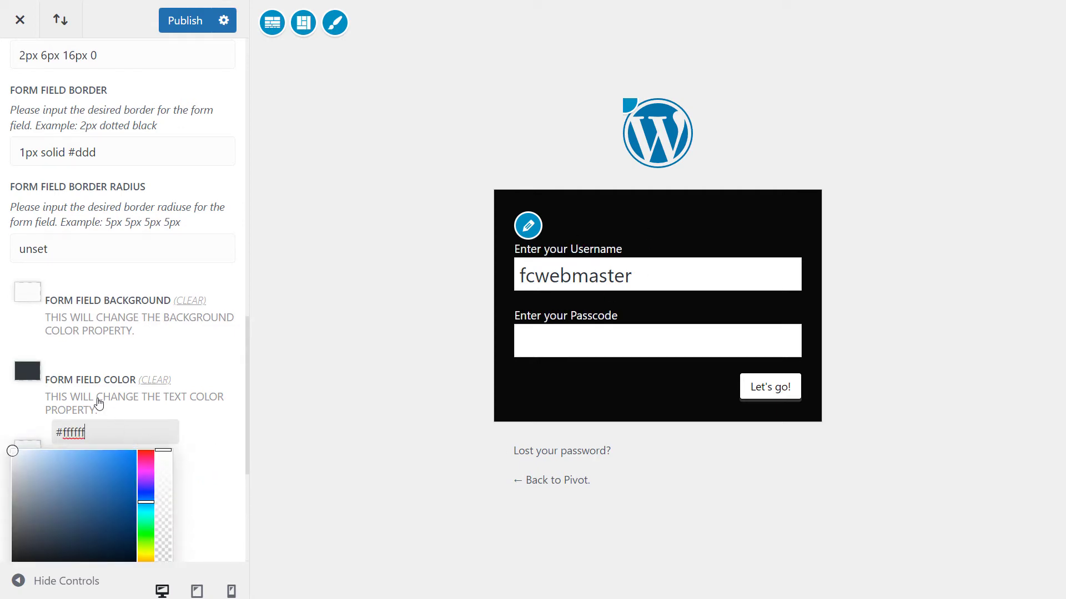
{"action": "scroll", "coordinate": [131, 393], "scroll_direction": "down", "scroll_amount": 2}
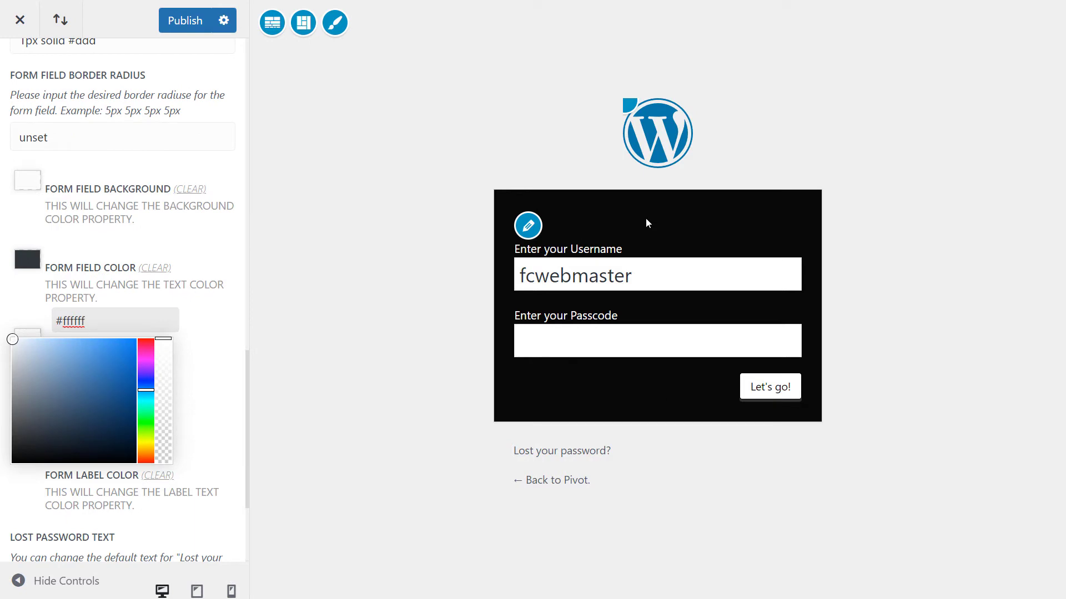
{"action": "scroll", "coordinate": [105, 400], "scroll_direction": "down", "scroll_amount": 3}
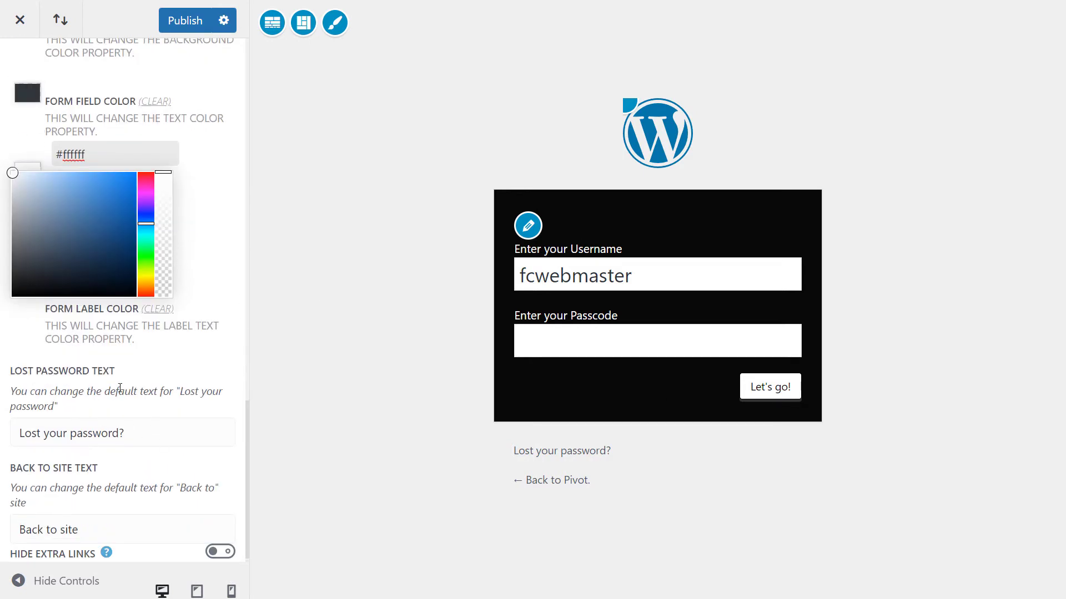
{"action": "scroll", "coordinate": [172, 465], "scroll_direction": "down", "scroll_amount": 1}
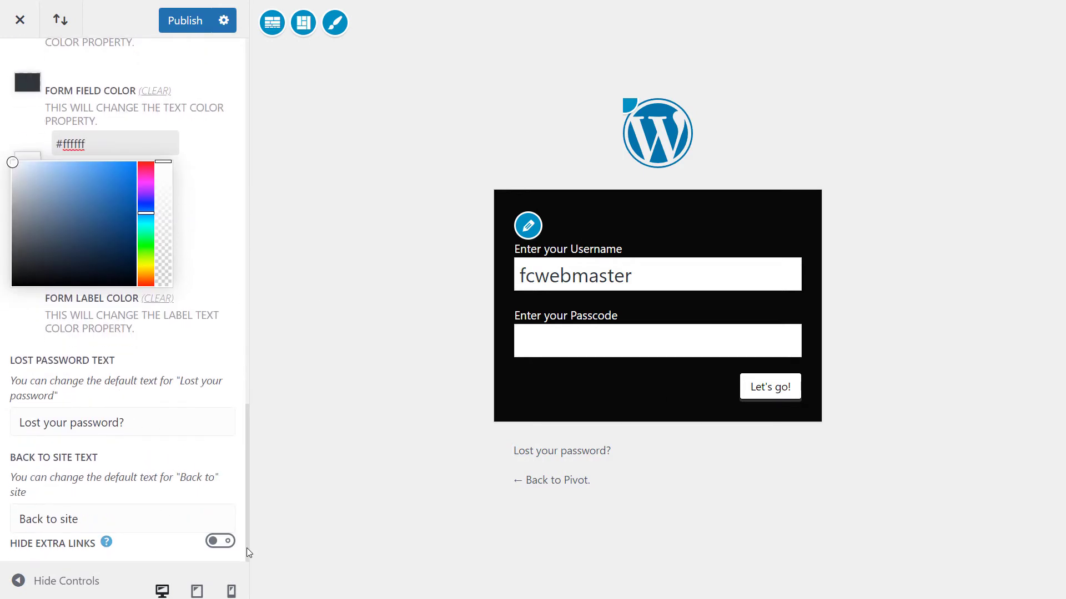
{"action": "scroll", "coordinate": [233, 366], "scroll_direction": "up", "scroll_amount": 10}
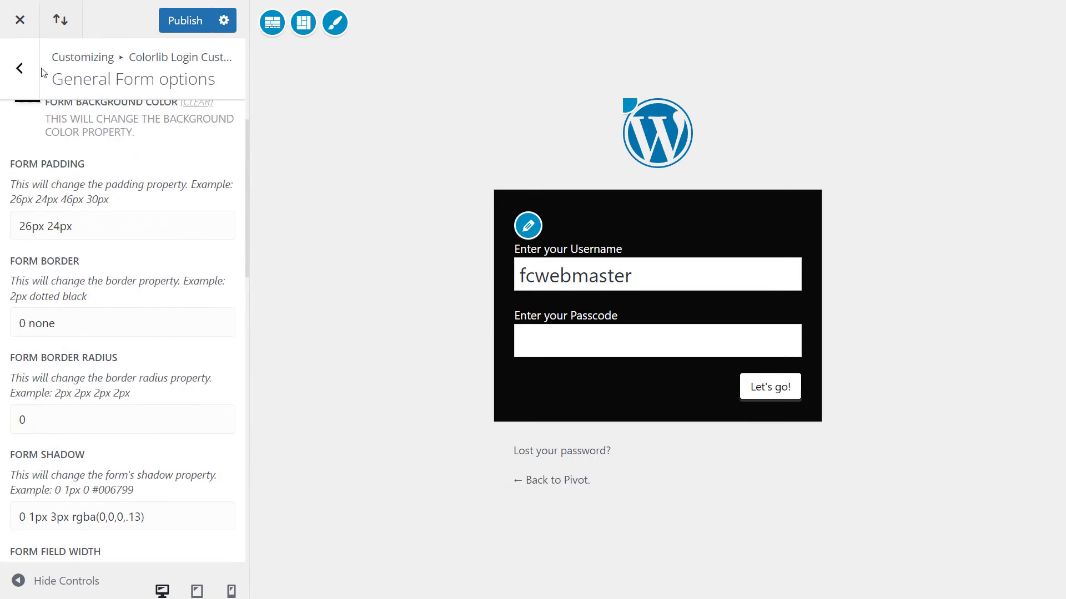
{"action": "left_click", "coordinate": [26, 77]}
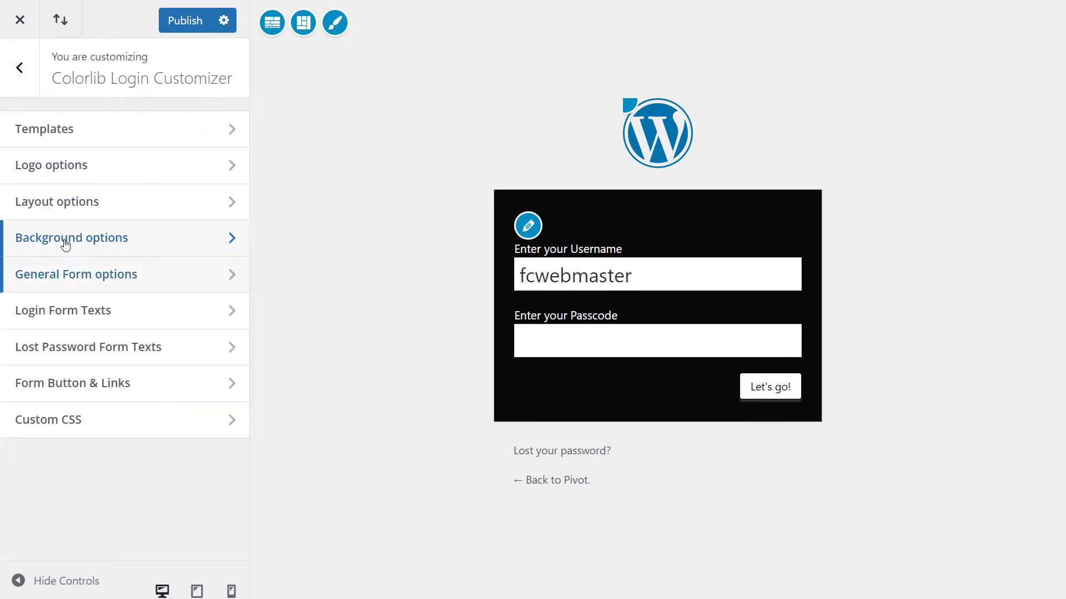
Step: Set the mountain lake photo pexels-s-migaj-747964.jpg from the media library as the login page's custom background and leave the background options
{"action": "left_click", "coordinate": [65, 239]}
{"action": "left_click", "coordinate": [112, 307]}
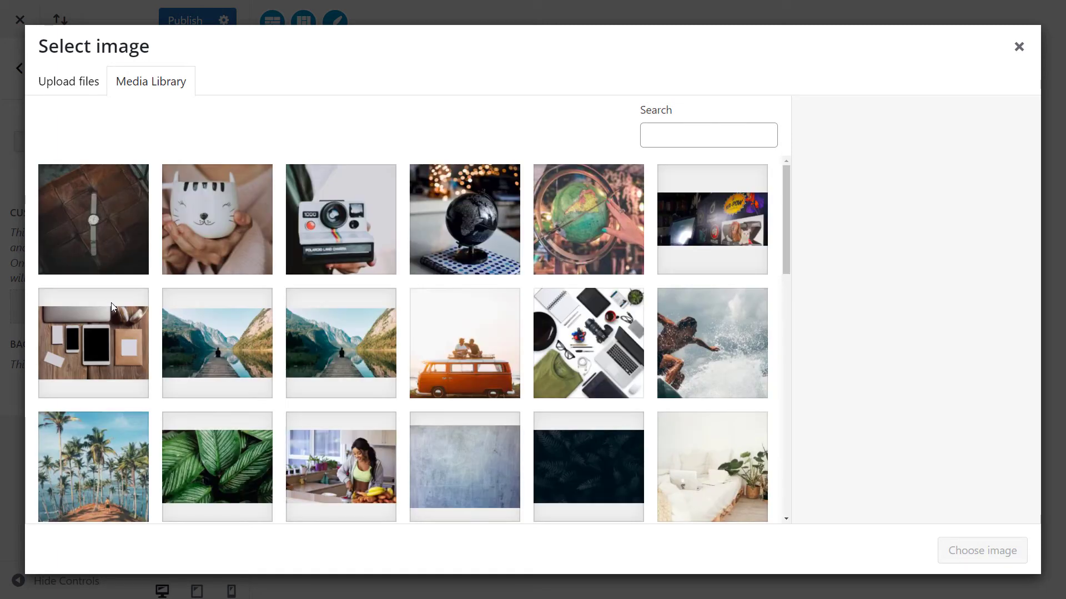
{"action": "scroll", "coordinate": [430, 266], "scroll_direction": "down", "scroll_amount": 5}
{"action": "scroll", "coordinate": [430, 265], "scroll_direction": "down", "scroll_amount": 2}
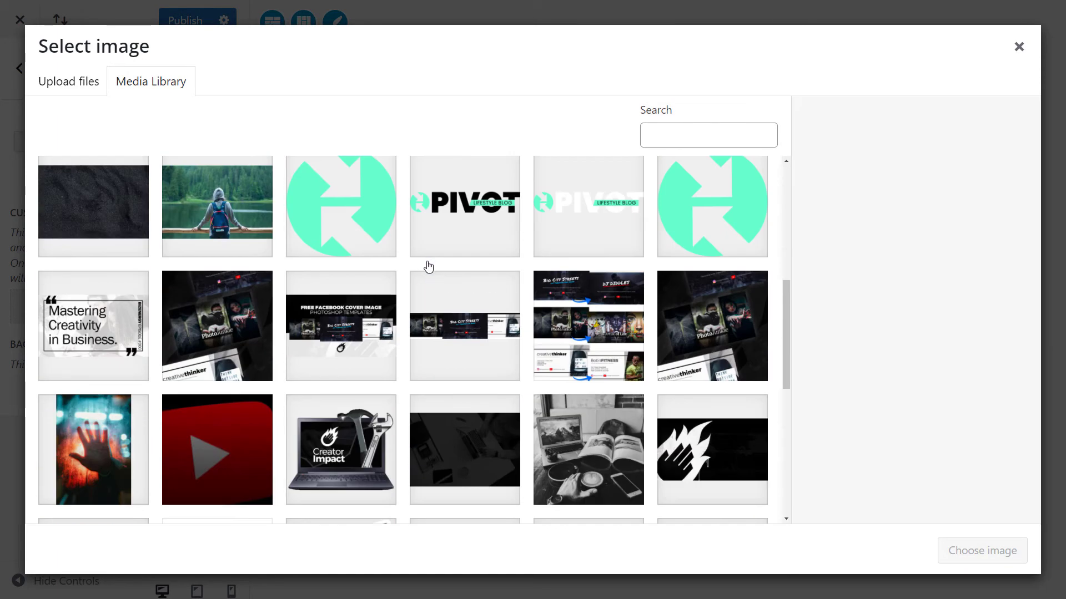
{"action": "scroll", "coordinate": [428, 293], "scroll_direction": "up", "scroll_amount": 2}
{"action": "scroll", "coordinate": [225, 312], "scroll_direction": "up", "scroll_amount": 5}
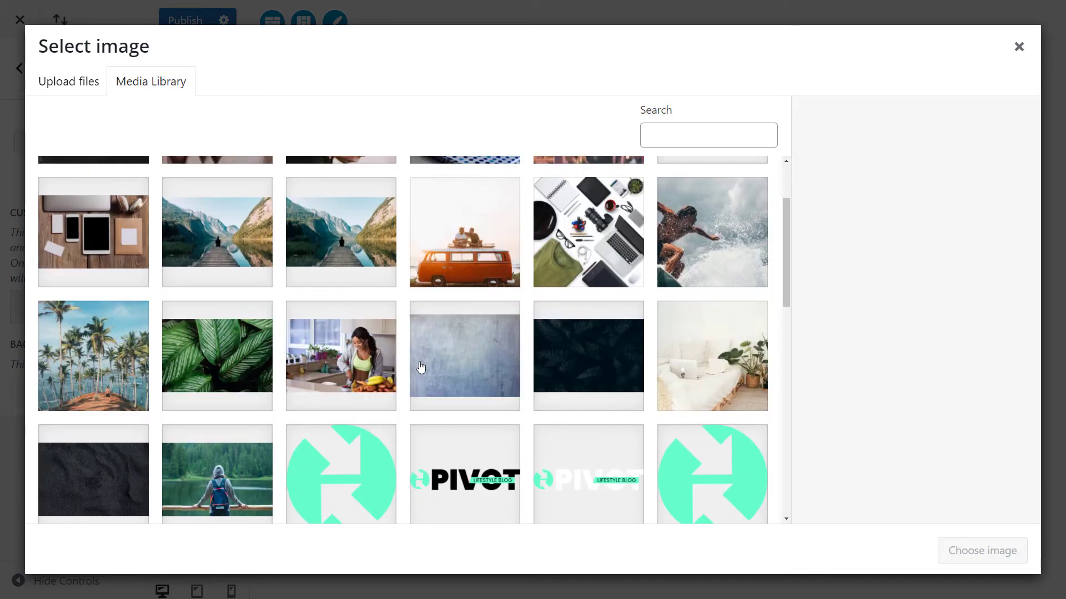
{"action": "left_click", "coordinate": [341, 343]}
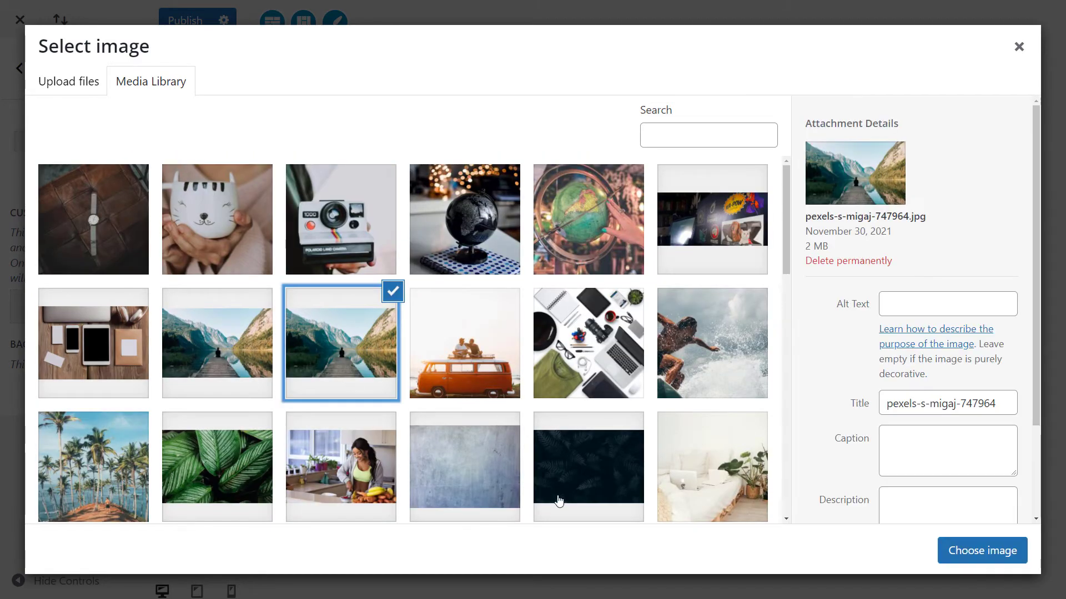
{"action": "left_click", "coordinate": [938, 551]}
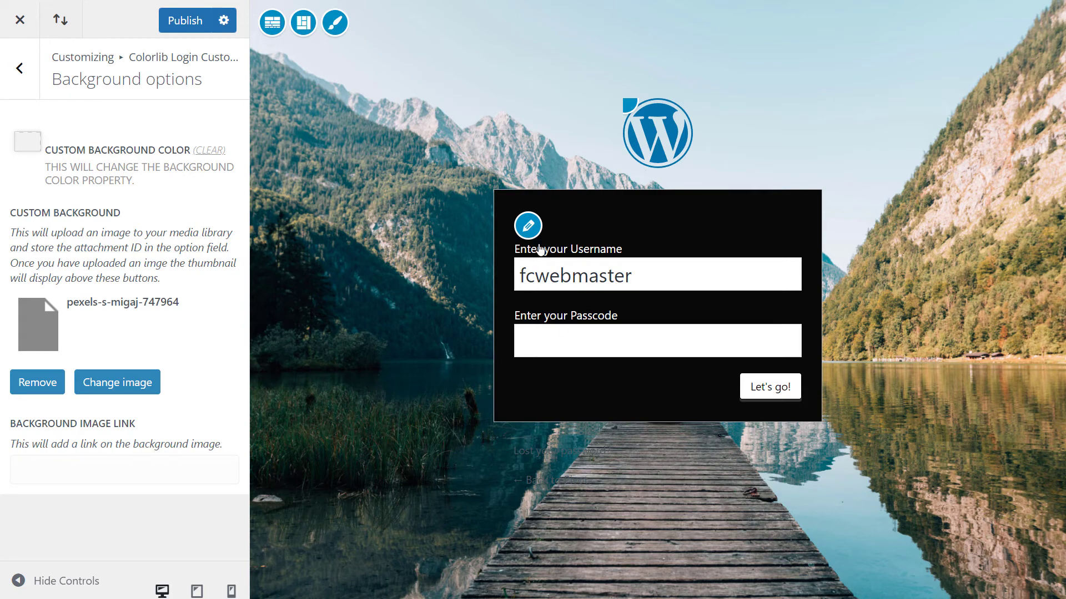
{"action": "left_click", "coordinate": [111, 479]}
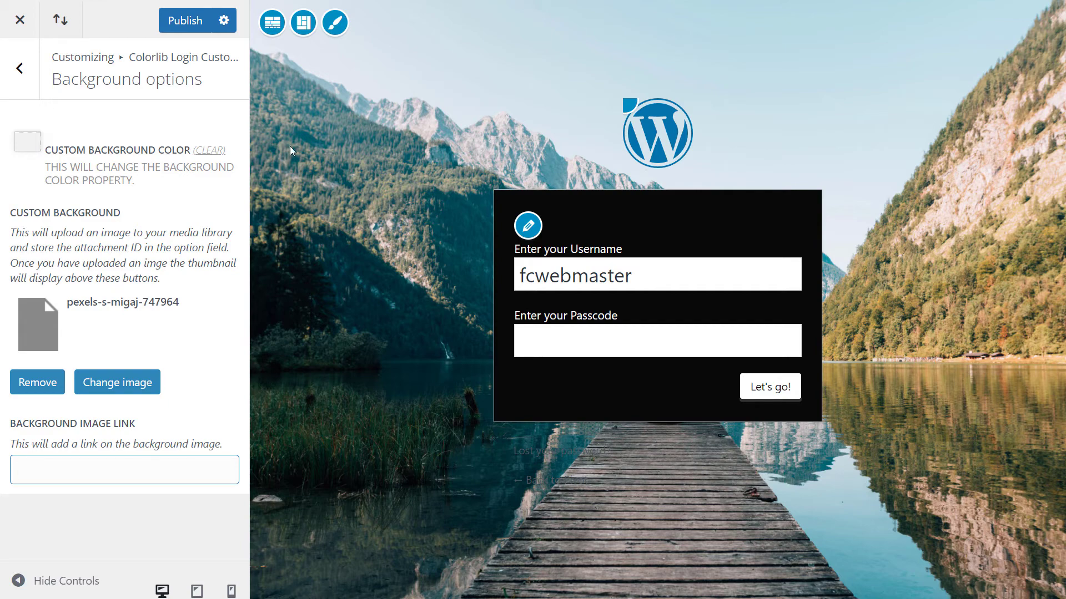
{"action": "left_click", "coordinate": [19, 68]}
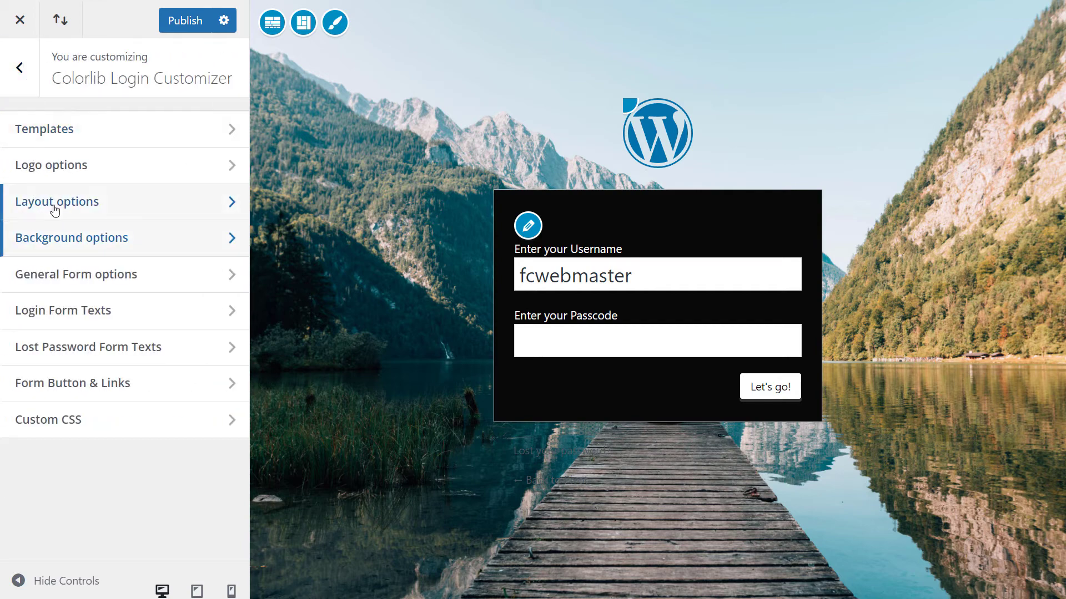
Step: Set the white Pivot Lifestyle Blog image from the media library as the custom logo in the logo options
{"action": "left_click", "coordinate": [53, 176]}
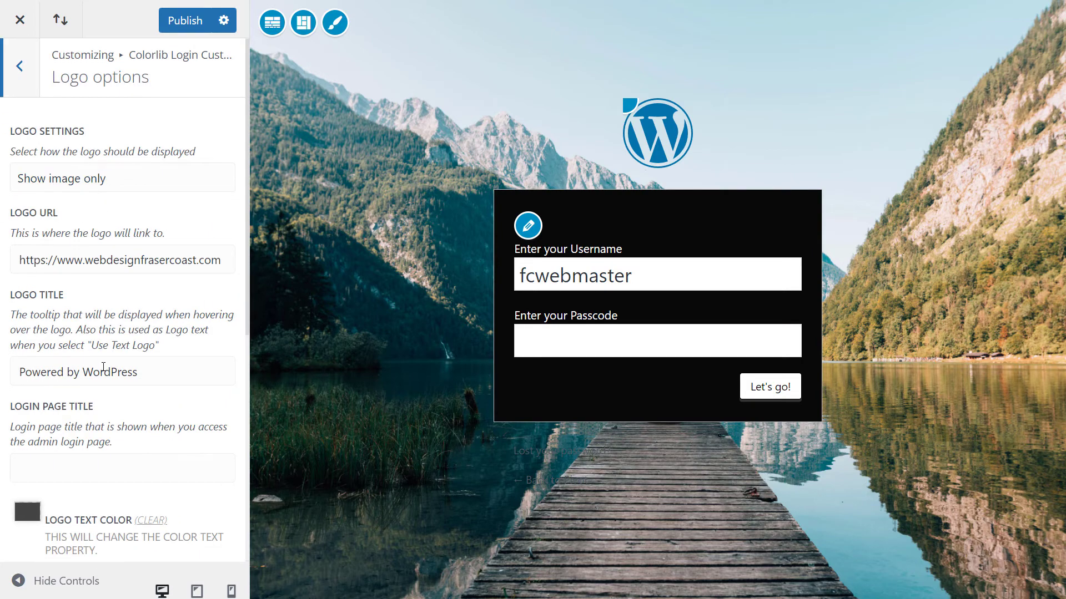
{"action": "scroll", "coordinate": [103, 367], "scroll_direction": "down", "scroll_amount": 5}
{"action": "scroll", "coordinate": [103, 371], "scroll_direction": "down", "scroll_amount": 1}
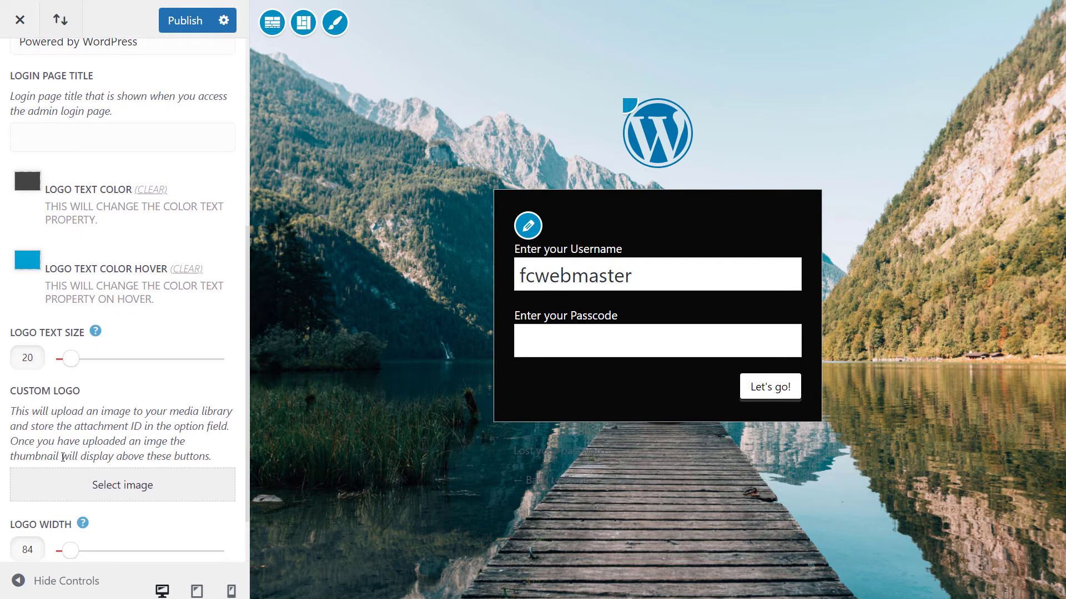
{"action": "left_click", "coordinate": [131, 488]}
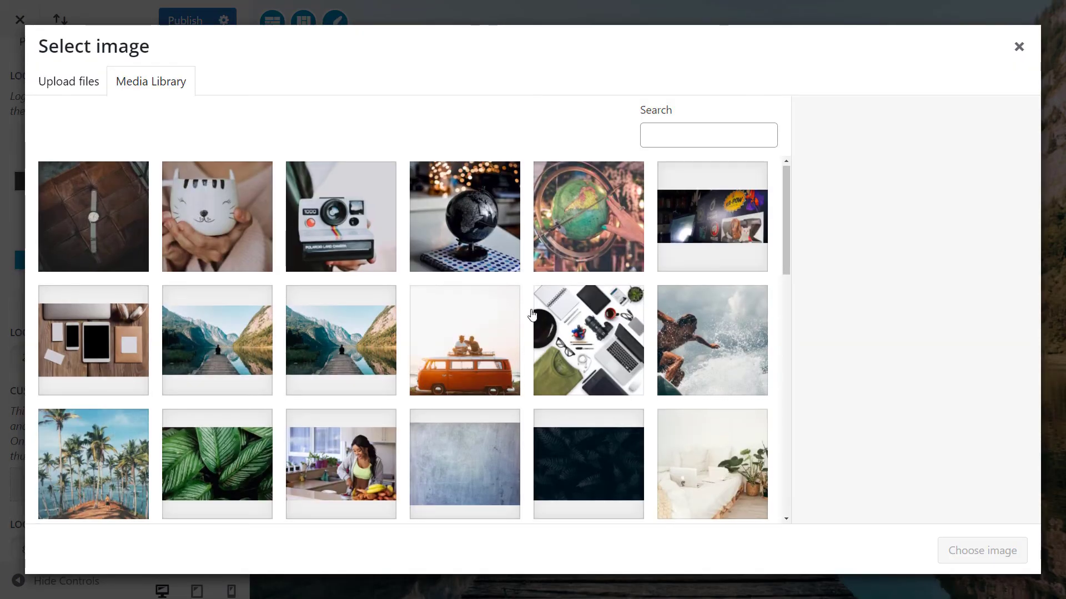
{"action": "scroll", "coordinate": [549, 300], "scroll_direction": "down", "scroll_amount": 4}
{"action": "left_click", "coordinate": [601, 380]}
{"action": "left_click", "coordinate": [961, 551]}
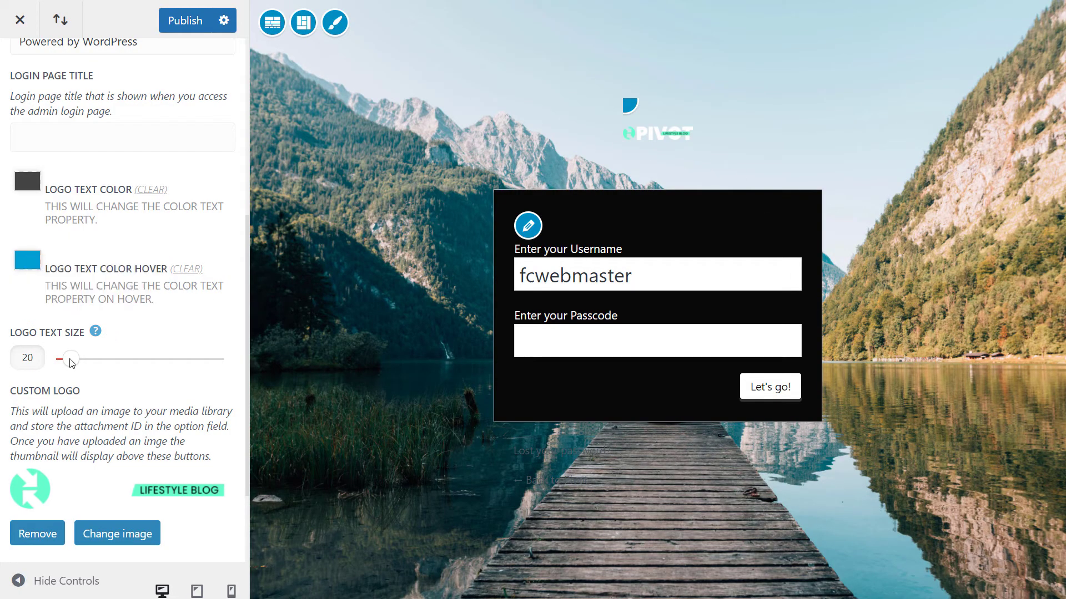
Step: Set the logo text size to 25 and replace the logo title with "Login to your account"
{"action": "left_click_drag", "start_coordinate": [70, 360], "coordinate": [79, 360]}
{"action": "scroll", "coordinate": [83, 329], "scroll_direction": "up", "scroll_amount": 6}
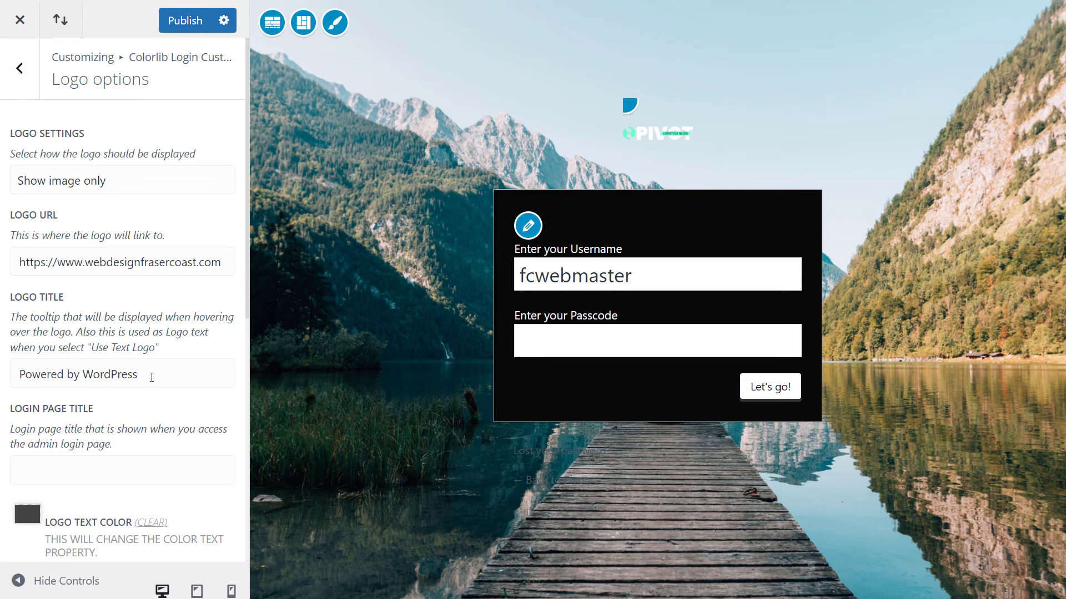
{"action": "left_click_drag", "start_coordinate": [152, 377], "coordinate": [24, 361]}
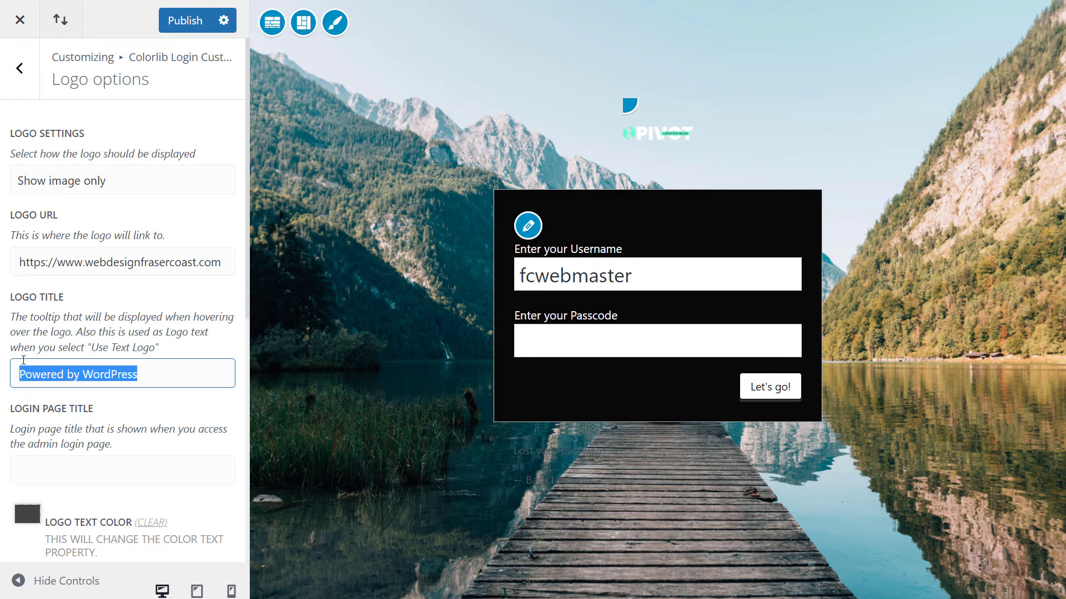
{"action": "type", "text": "Login "}
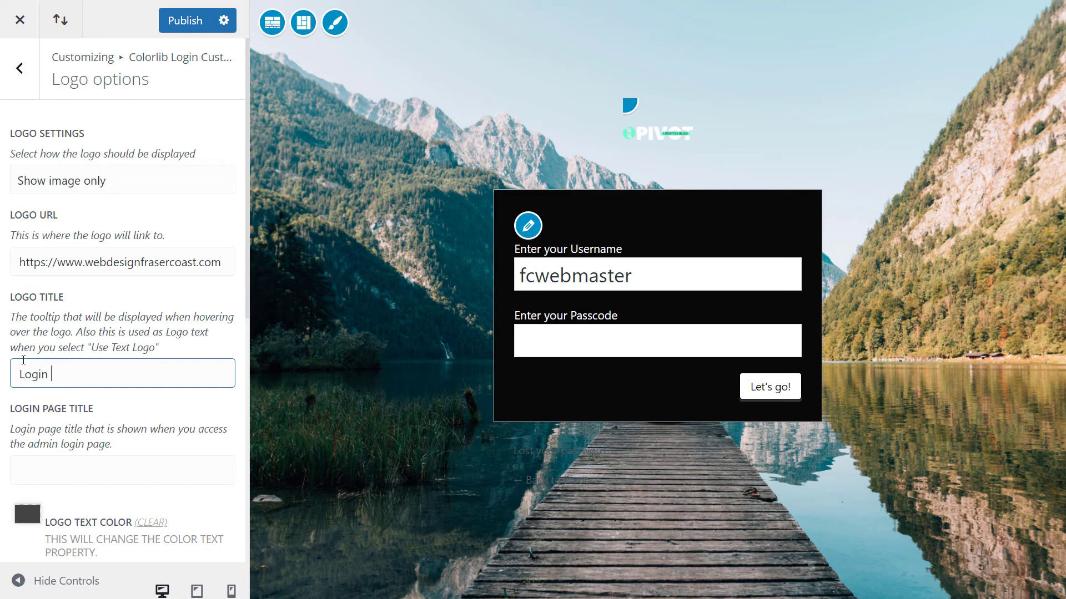
{"action": "type", "text": "to your account"}
Step: Try the text-only logo display and settle on "Show both" for the logo setting
{"action": "left_click", "coordinate": [68, 183]}
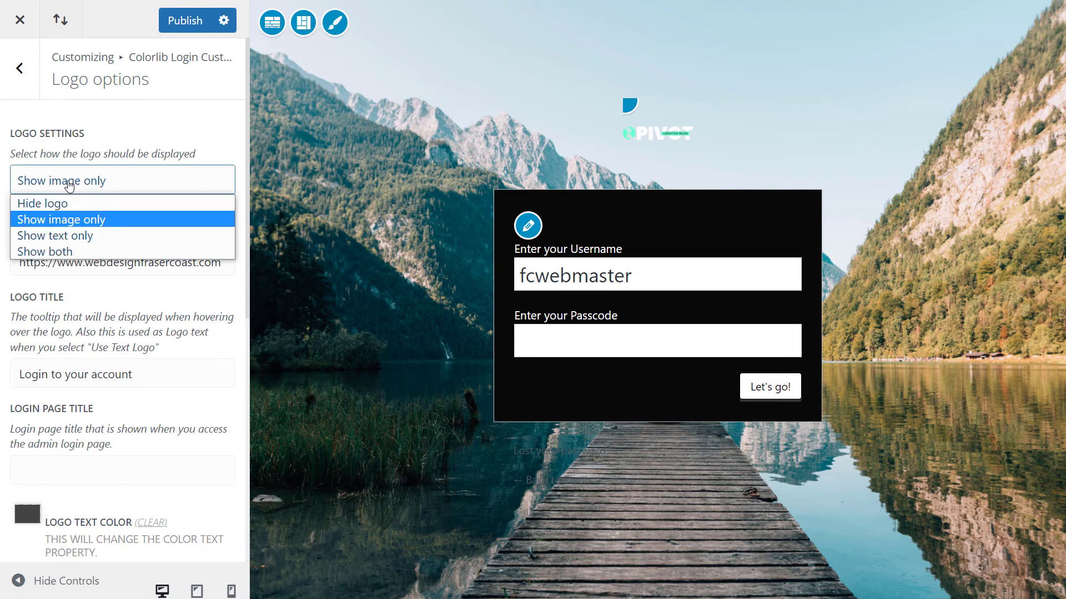
{"action": "left_click", "coordinate": [64, 242]}
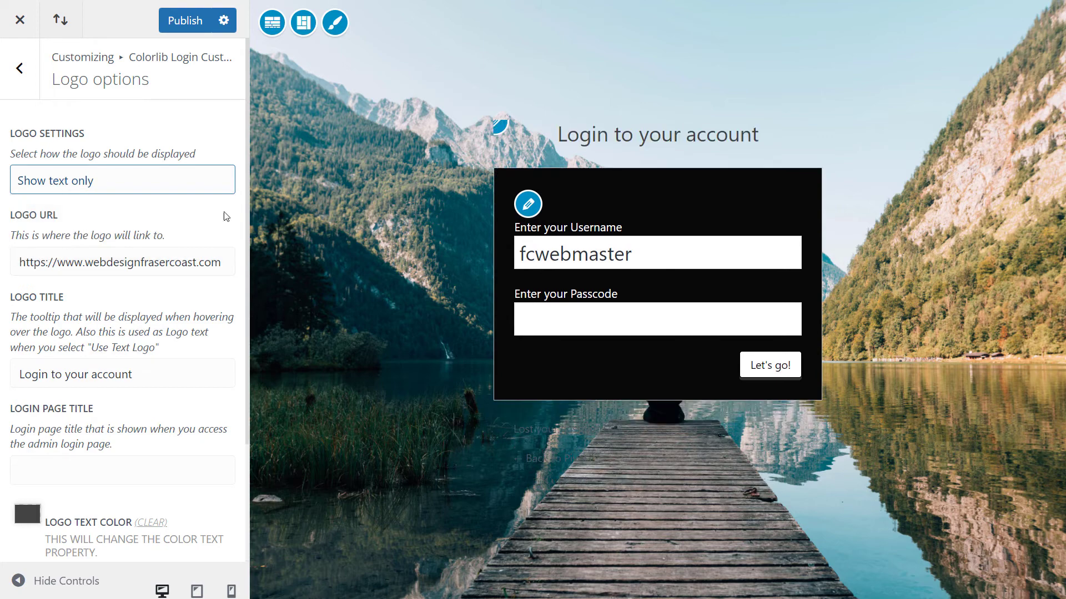
{"action": "left_click", "coordinate": [132, 178]}
{"action": "left_click", "coordinate": [80, 248]}
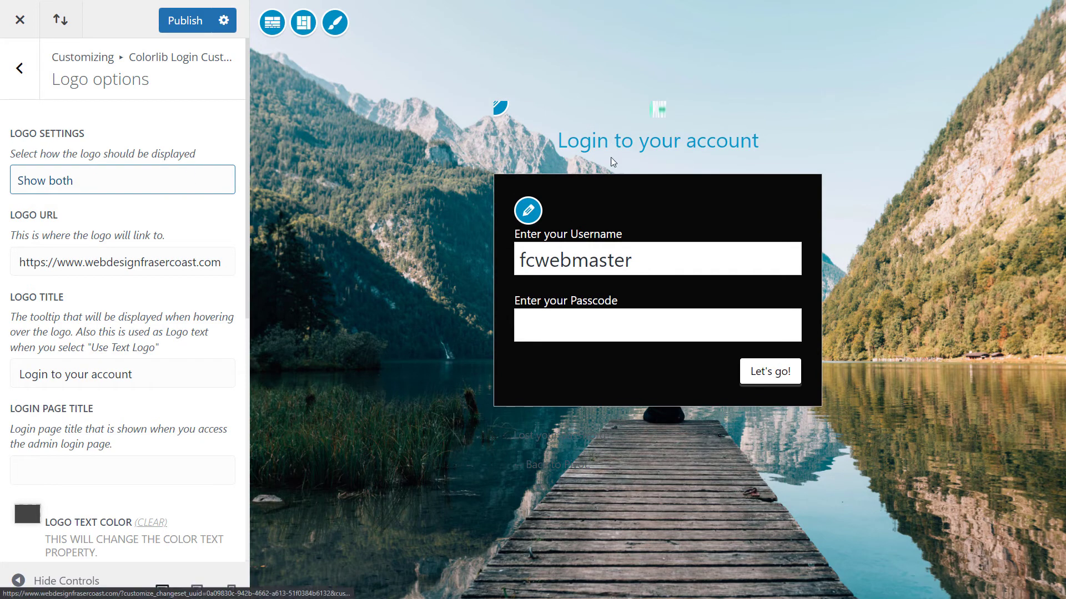
Step: Set the custom logo's width to 330 and its height to 60
{"action": "scroll", "coordinate": [212, 407], "scroll_direction": "down", "scroll_amount": 6}
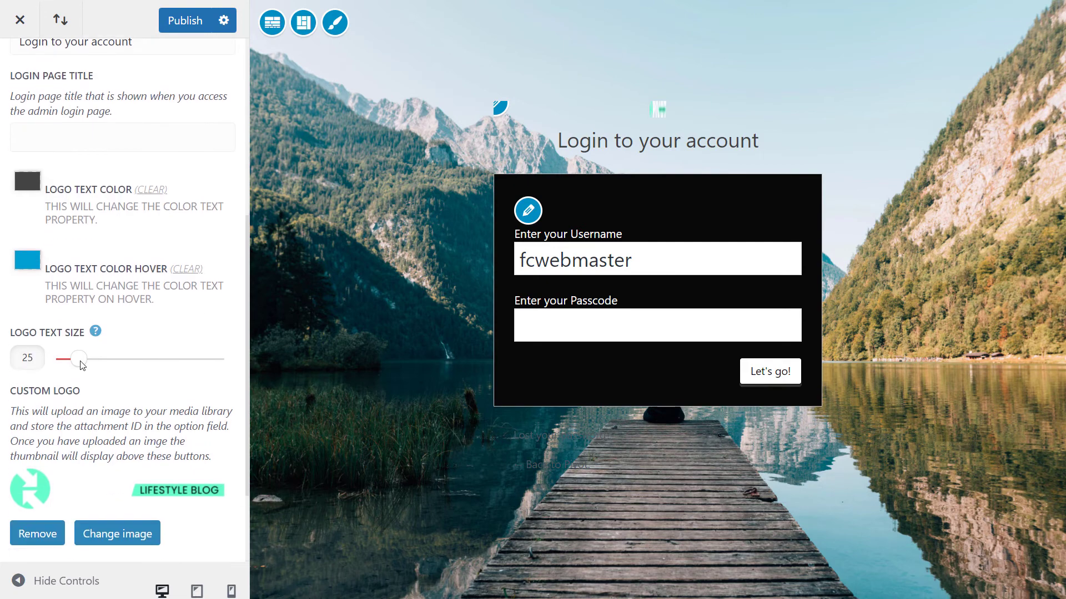
{"action": "scroll", "coordinate": [81, 365], "scroll_direction": "down", "scroll_amount": 2}
{"action": "left_click_drag", "start_coordinate": [77, 482], "coordinate": [136, 484]}
{"action": "mouse_move", "coordinate": [62, 538]}
{"action": "left_mouse_down"}
{"action": "mouse_move", "coordinate": [82, 537]}
{"action": "mouse_move", "coordinate": [70, 539]}
{"action": "left_mouse_up"}
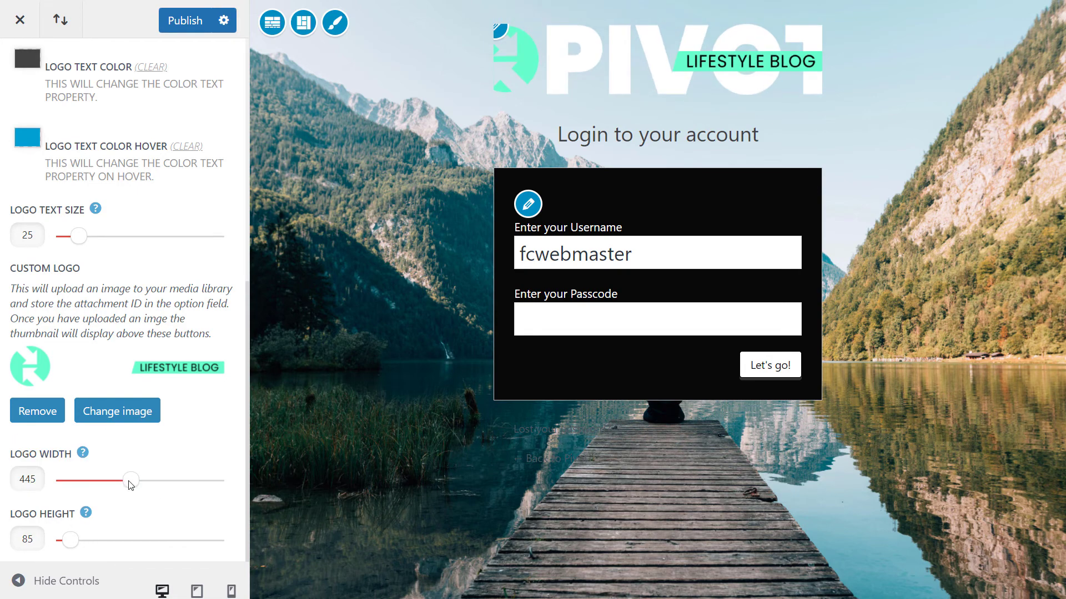
{"action": "left_click_drag", "start_coordinate": [130, 484], "coordinate": [112, 482]}
{"action": "left_click_drag", "start_coordinate": [68, 540], "coordinate": [66, 541]}
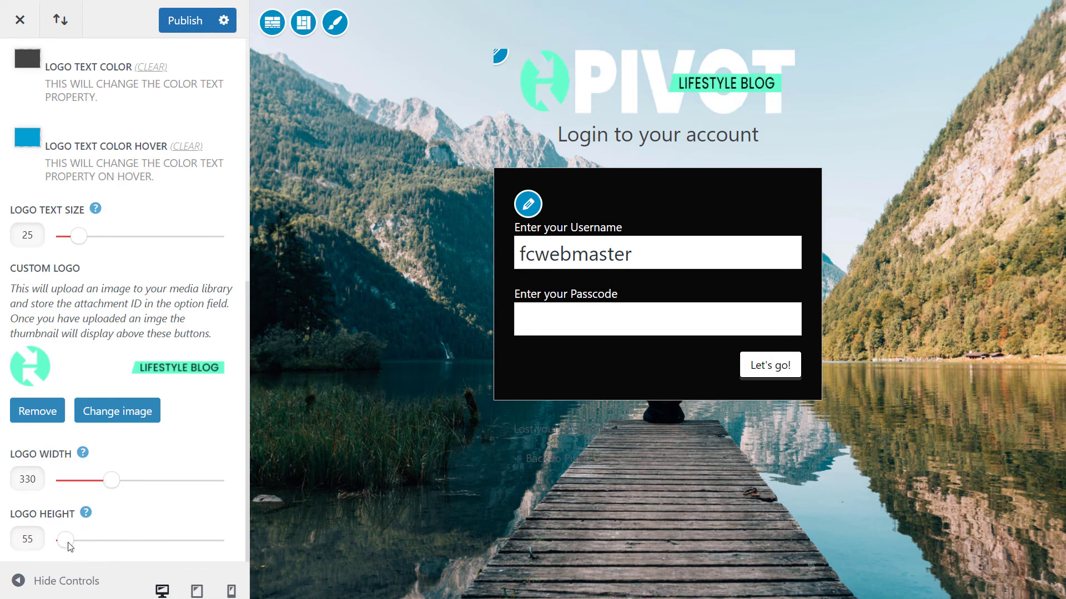
{"action": "left_click_drag", "start_coordinate": [66, 542], "coordinate": [70, 542]}
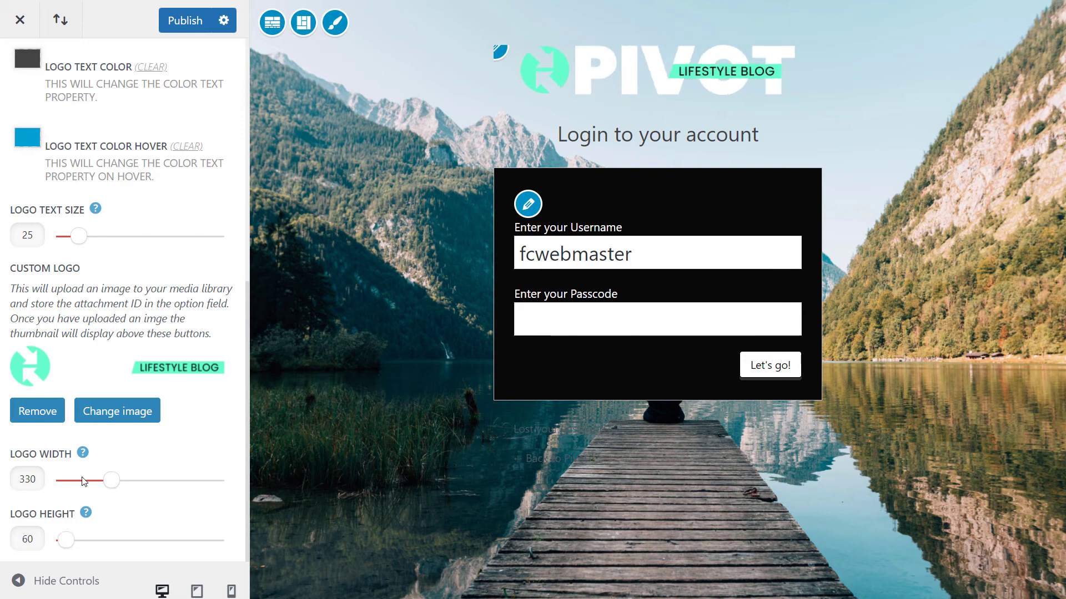
Step: Set the logo to show the image only and finish with the logo options
{"action": "scroll", "coordinate": [83, 482], "scroll_direction": "up", "scroll_amount": 8}
{"action": "left_click", "coordinate": [78, 183]}
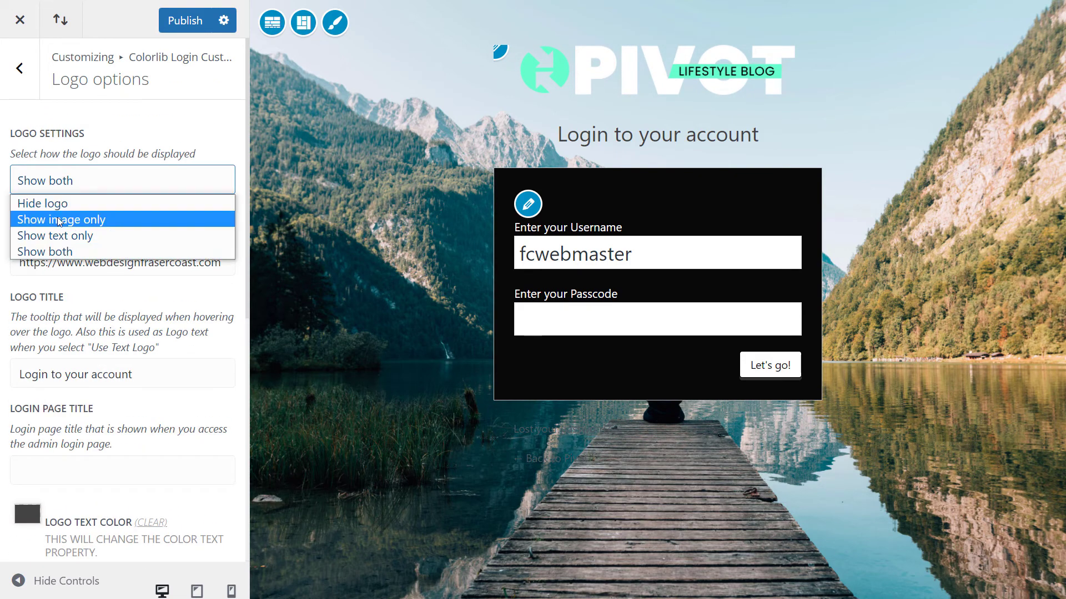
{"action": "left_click", "coordinate": [61, 221]}
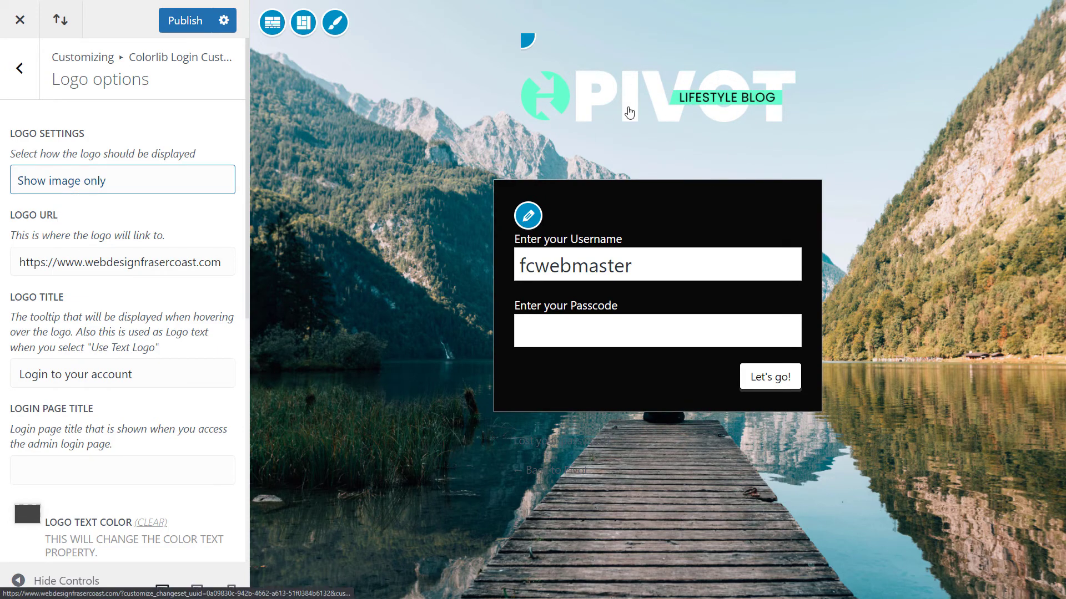
{"action": "scroll", "coordinate": [126, 333], "scroll_direction": "down", "scroll_amount": 6}
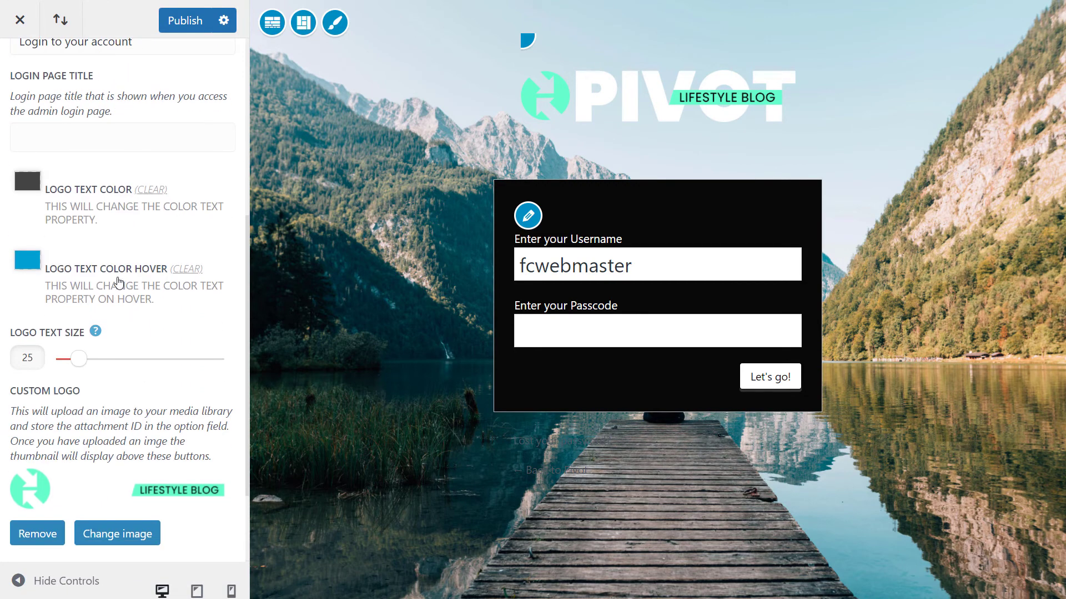
{"action": "scroll", "coordinate": [83, 455], "scroll_direction": "down", "scroll_amount": 2}
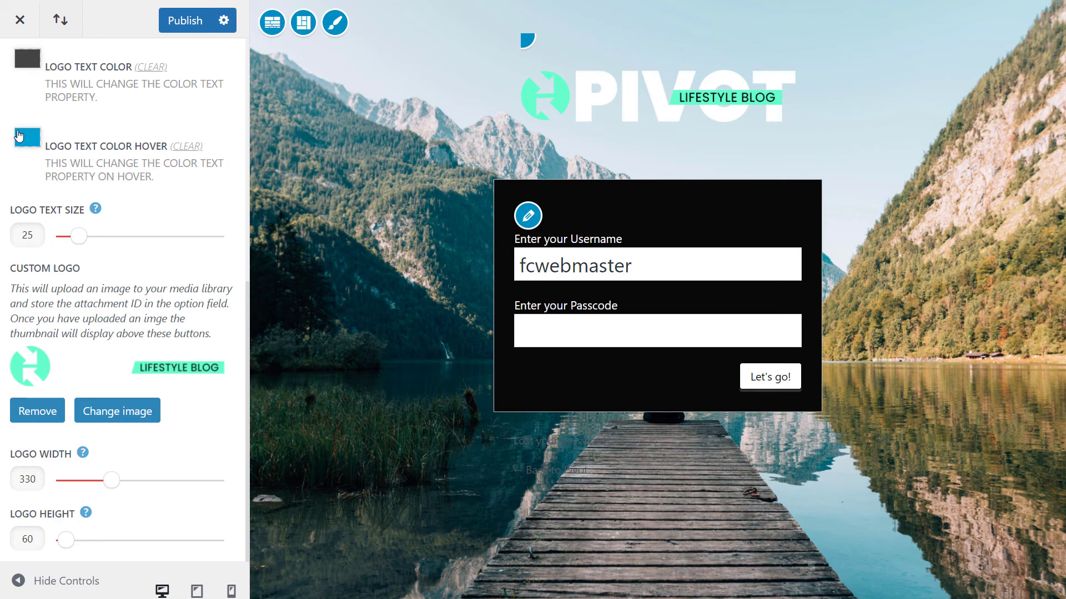
{"action": "scroll", "coordinate": [94, 395], "scroll_direction": "up", "scroll_amount": 6}
{"action": "scroll", "coordinate": [99, 402], "scroll_direction": "up", "scroll_amount": 2}
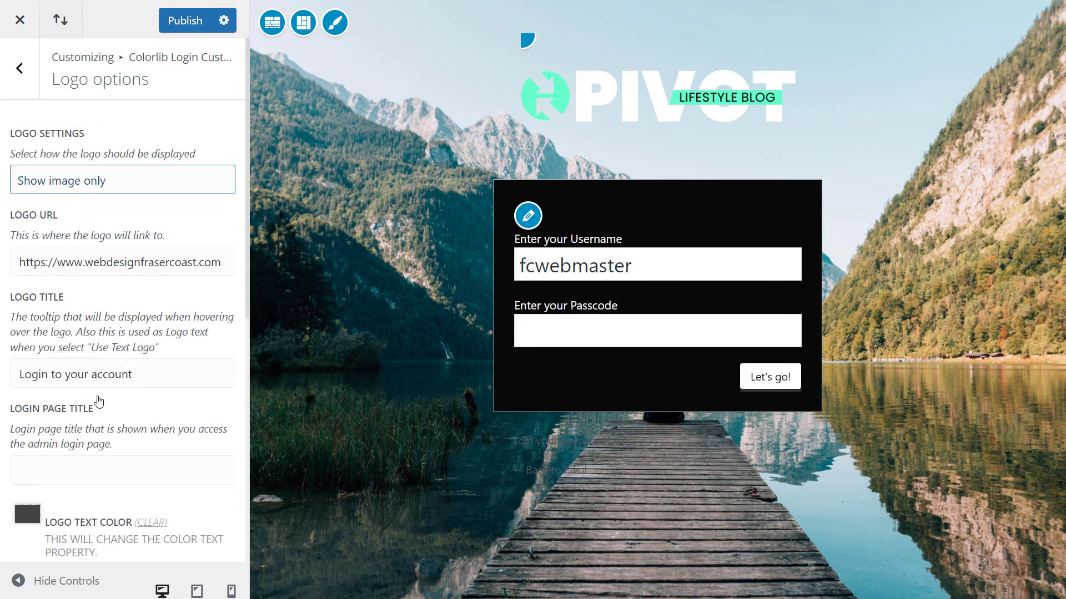
{"action": "left_click", "coordinate": [18, 71]}
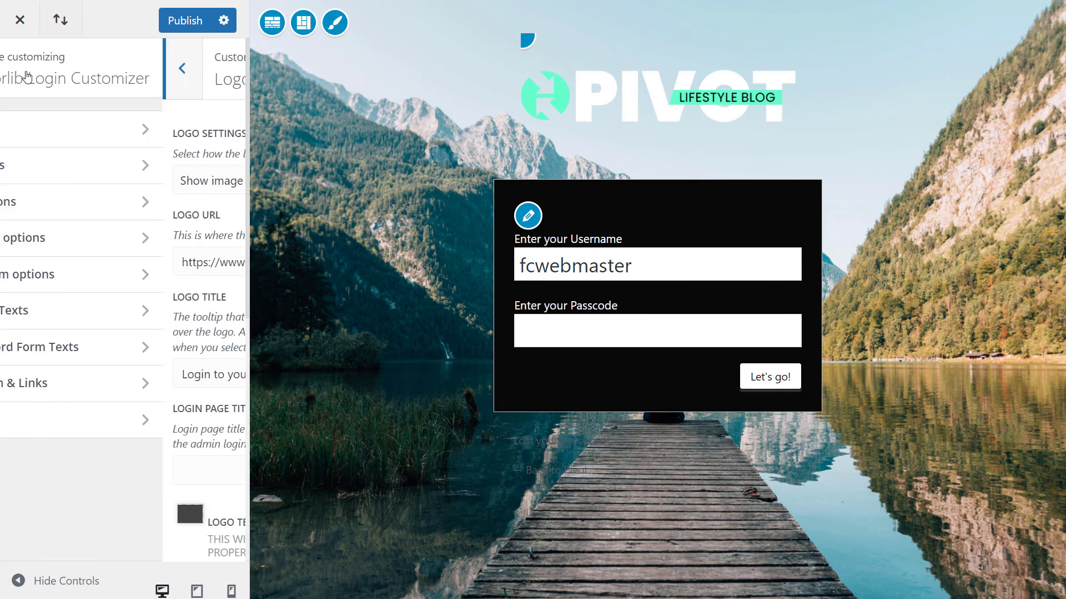
Step: Try the form's horizontal alignments in the layout options and settle on right alignment
{"action": "left_click", "coordinate": [46, 205]}
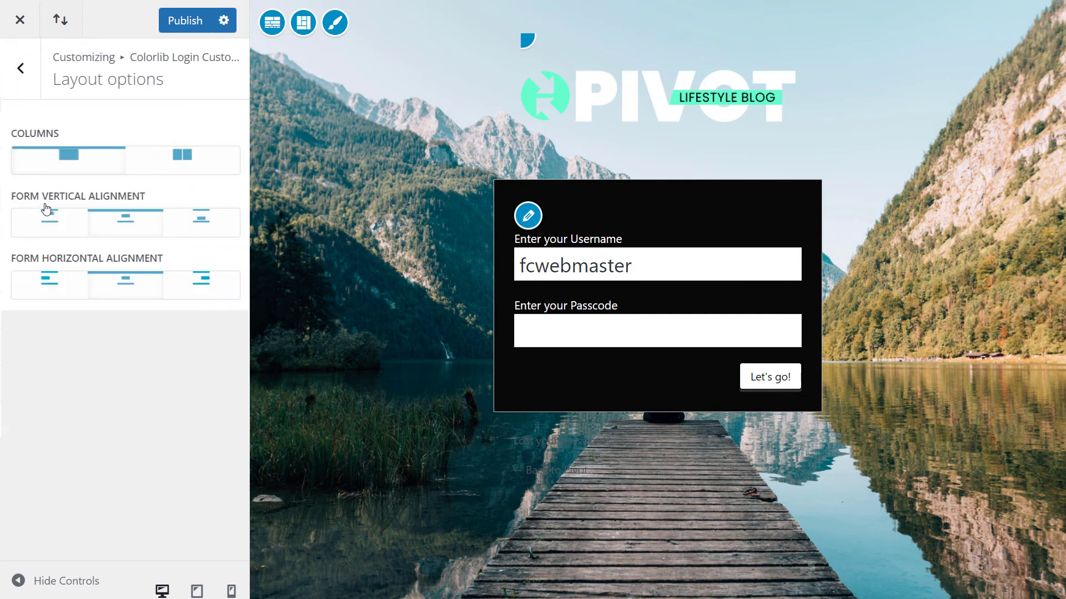
{"action": "left_click", "coordinate": [193, 287]}
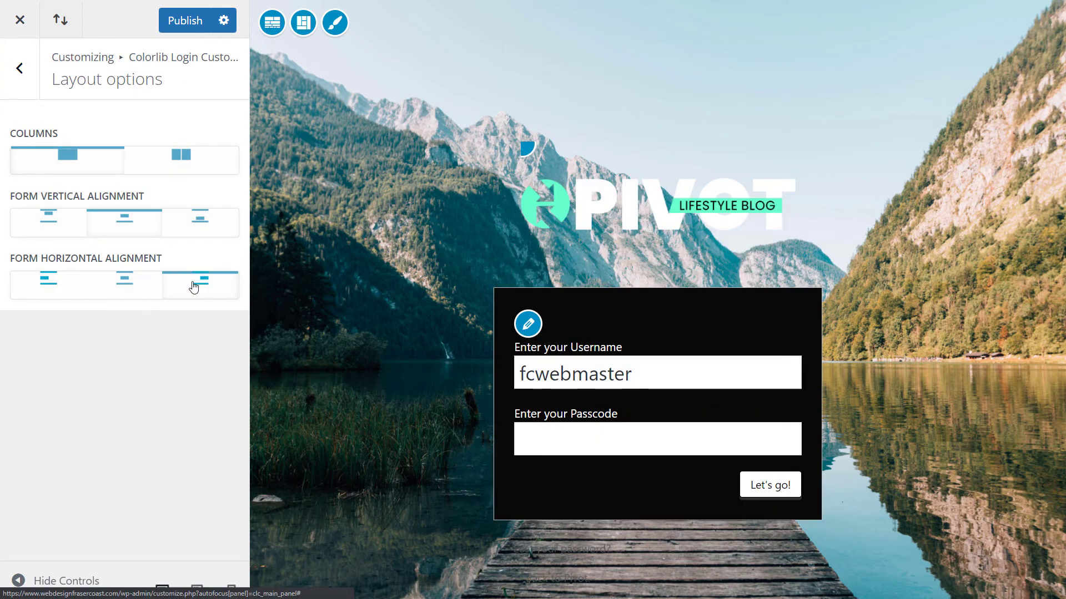
{"action": "left_click", "coordinate": [119, 289]}
{"action": "left_click", "coordinate": [48, 287]}
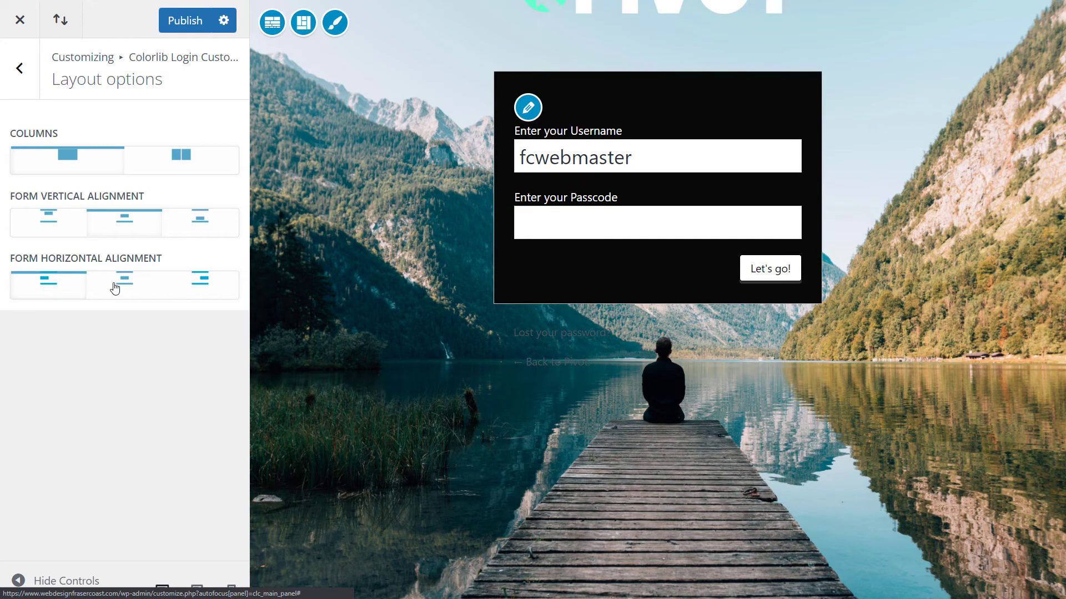
{"action": "left_click", "coordinate": [206, 287]}
Step: Switch the login page to a two-column layout, try the form column alignments and settle on the form column at the left
{"action": "left_click", "coordinate": [185, 161]}
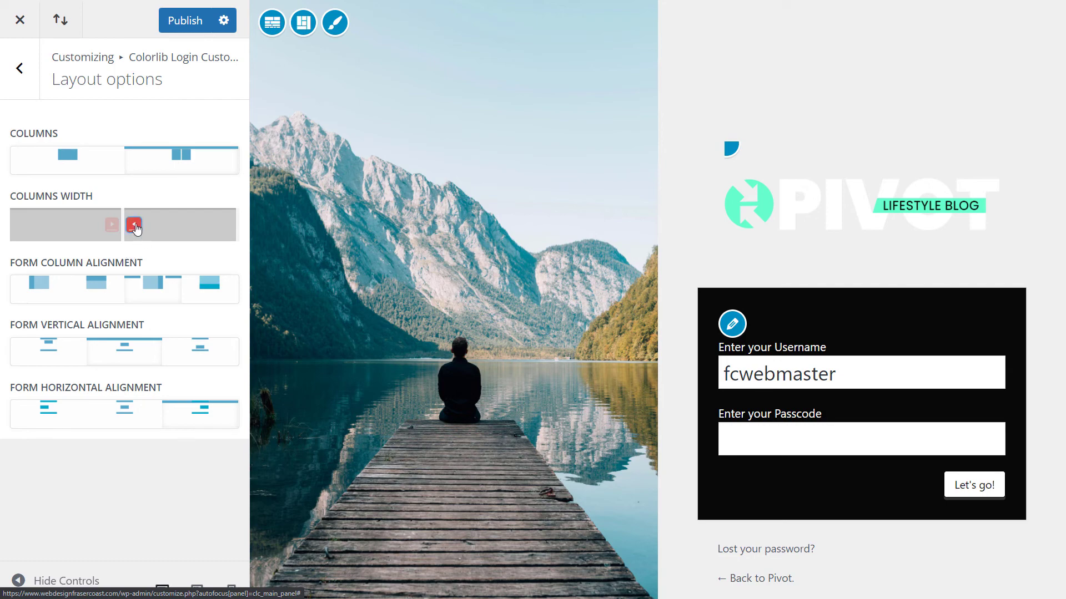
{"action": "left_click_drag", "start_coordinate": [136, 228], "coordinate": [106, 225]}
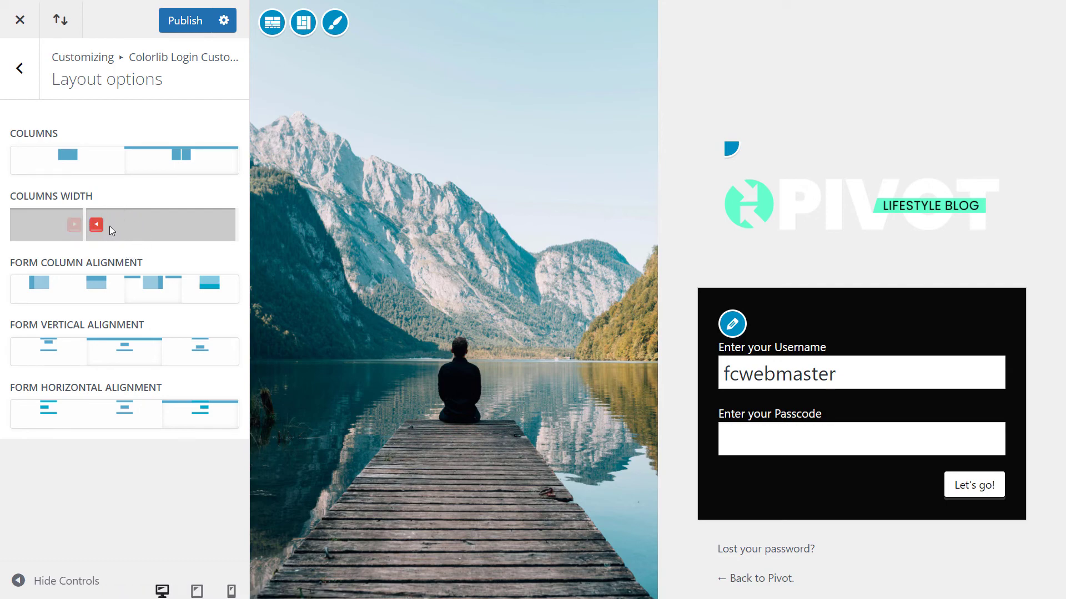
{"action": "left_click", "coordinate": [37, 287]}
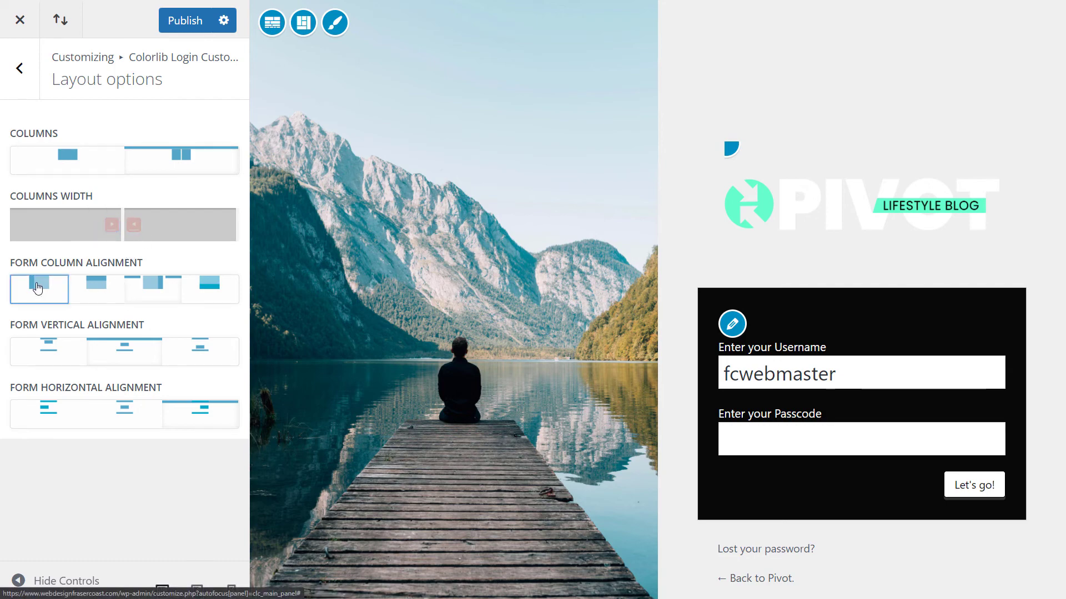
{"action": "left_click", "coordinate": [206, 294]}
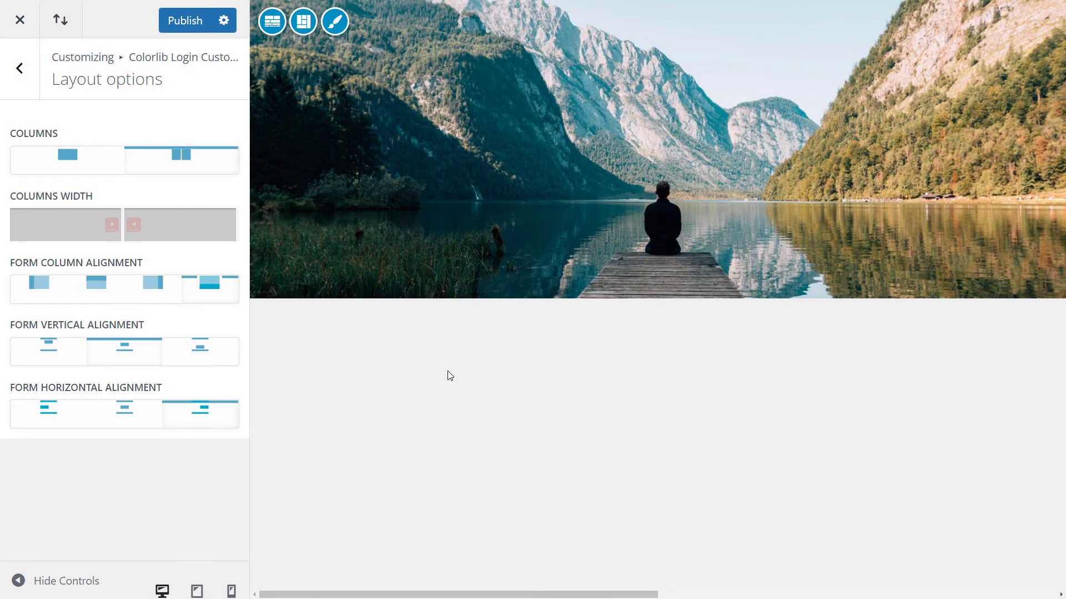
{"action": "left_click", "coordinate": [155, 284]}
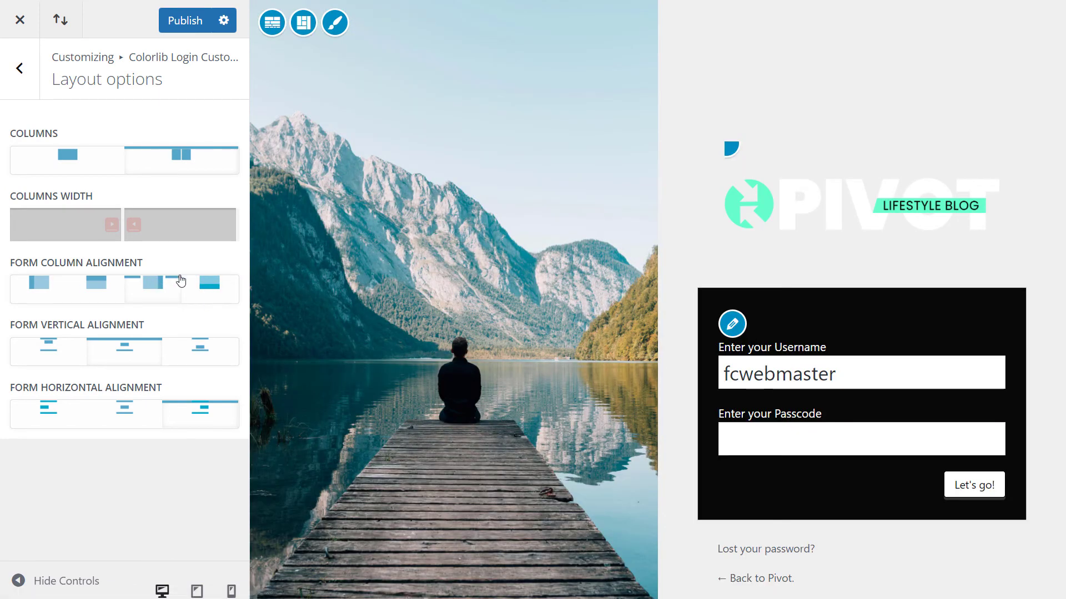
{"action": "left_click", "coordinate": [99, 286]}
{"action": "left_click", "coordinate": [159, 294]}
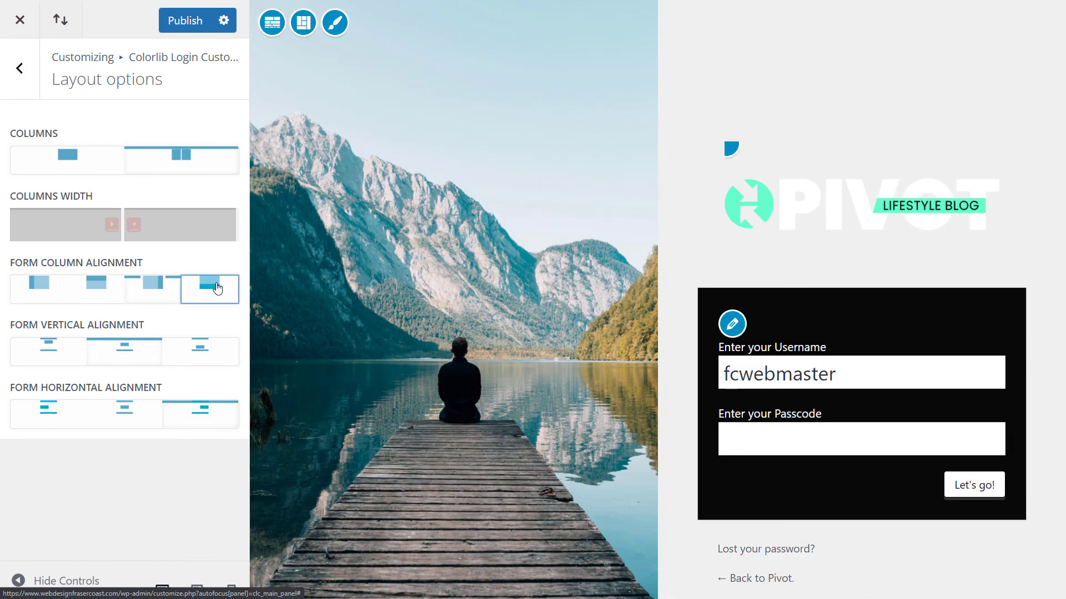
{"action": "left_click", "coordinate": [217, 288]}
{"action": "left_click", "coordinate": [40, 290]}
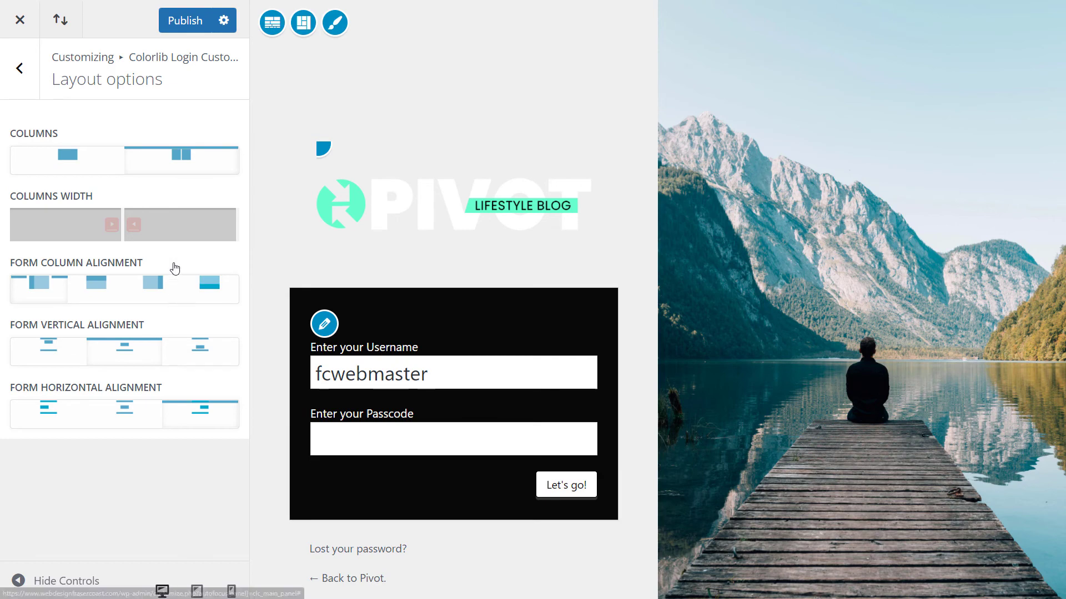
Step: Keep the two-column layout and narrow the form column so the background image column gets wider
{"action": "left_click", "coordinate": [81, 166]}
{"action": "left_click", "coordinate": [185, 163]}
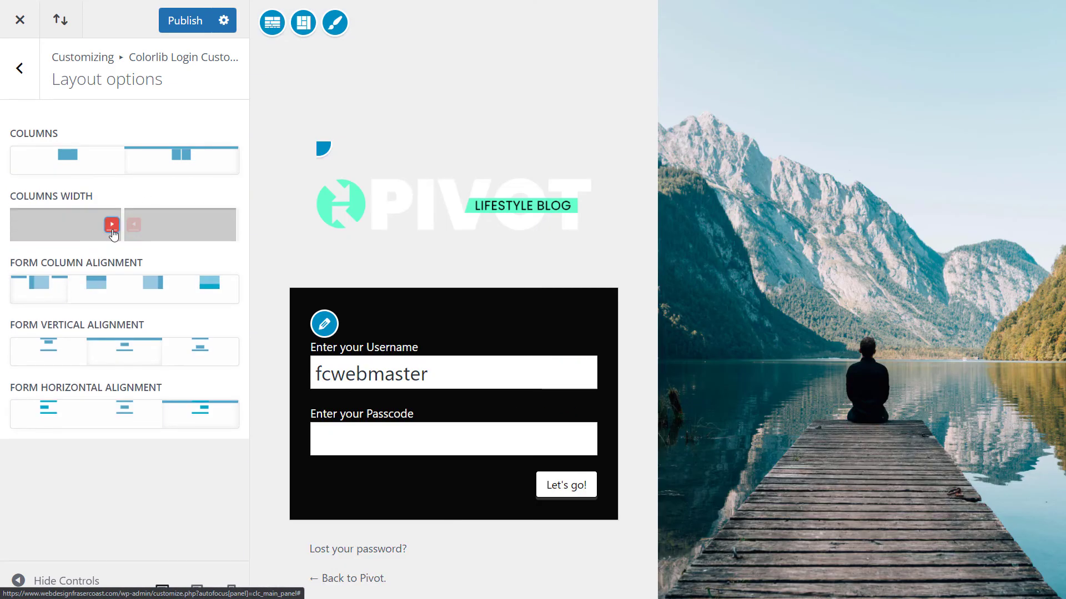
{"action": "mouse_move", "coordinate": [111, 225]}
{"action": "left_mouse_down"}
{"action": "mouse_move", "coordinate": [133, 227]}
{"action": "mouse_move", "coordinate": [115, 225]}
{"action": "left_mouse_up"}
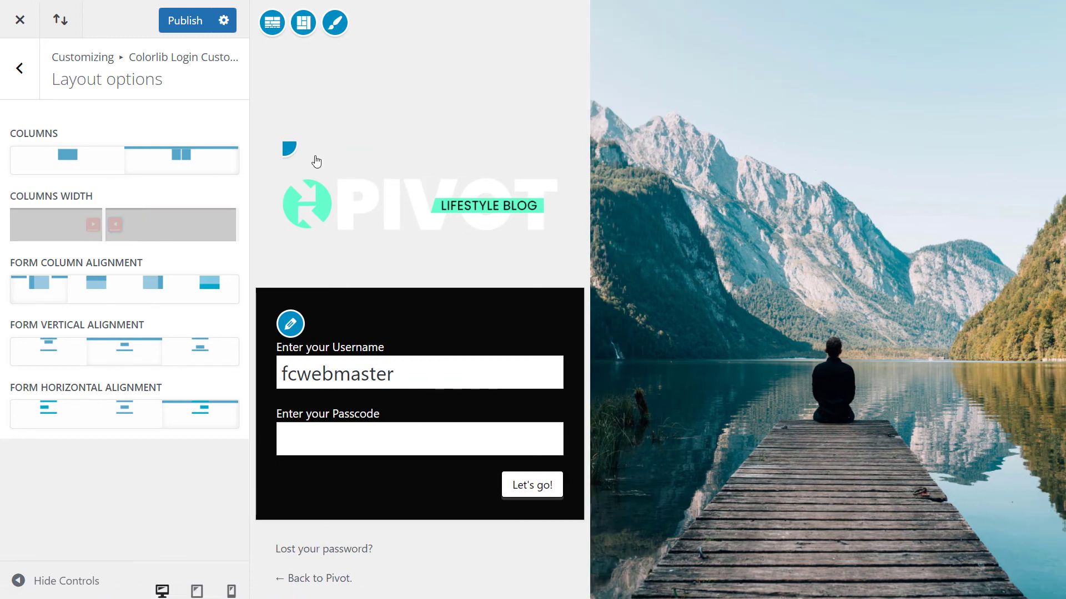
{"action": "left_click", "coordinate": [22, 68]}
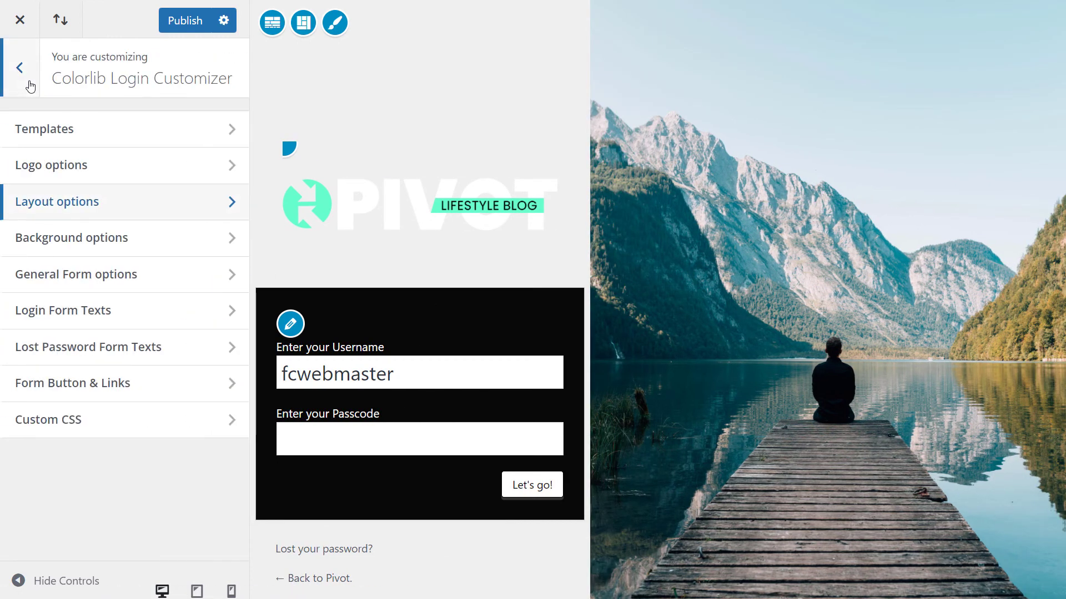
Step: Set the custom background color to dark gray #2e2e2e in the background options
{"action": "left_click", "coordinate": [101, 248]}
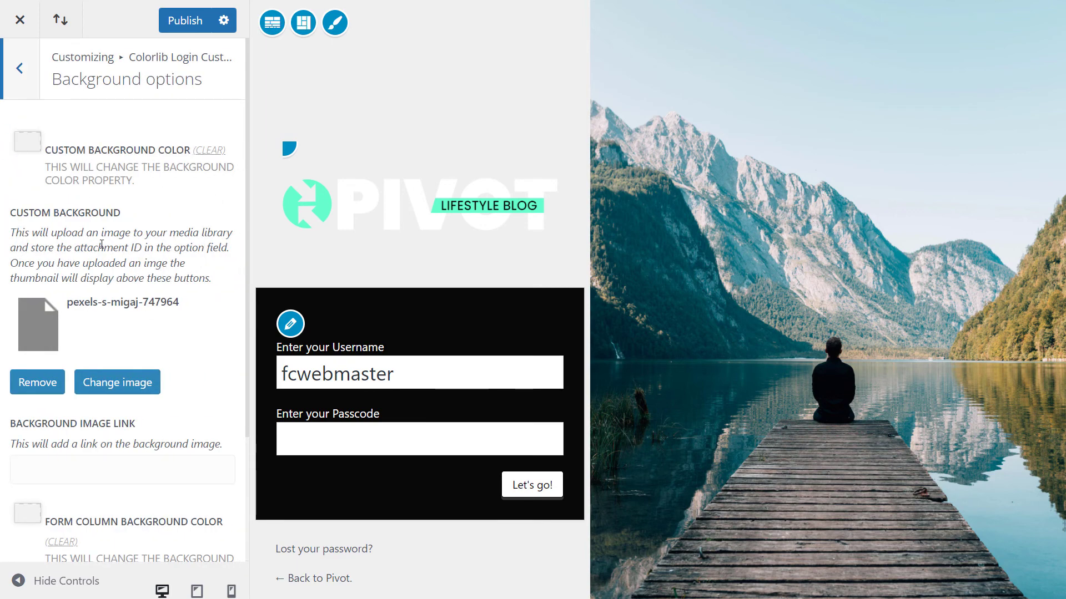
{"action": "scroll", "coordinate": [103, 238], "scroll_direction": "down", "scroll_amount": 3}
{"action": "scroll", "coordinate": [105, 200], "scroll_direction": "up", "scroll_amount": 2}
{"action": "scroll", "coordinate": [104, 208], "scroll_direction": "up", "scroll_amount": 1}
{"action": "left_click", "coordinate": [34, 143]}
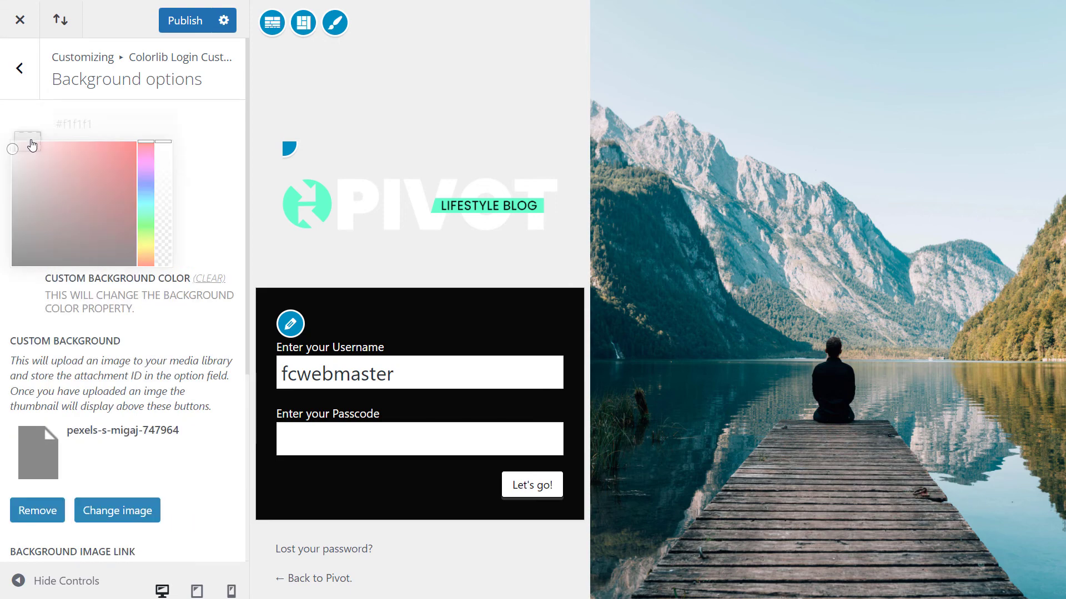
{"action": "left_click_drag", "start_coordinate": [34, 172], "coordinate": [6, 240]}
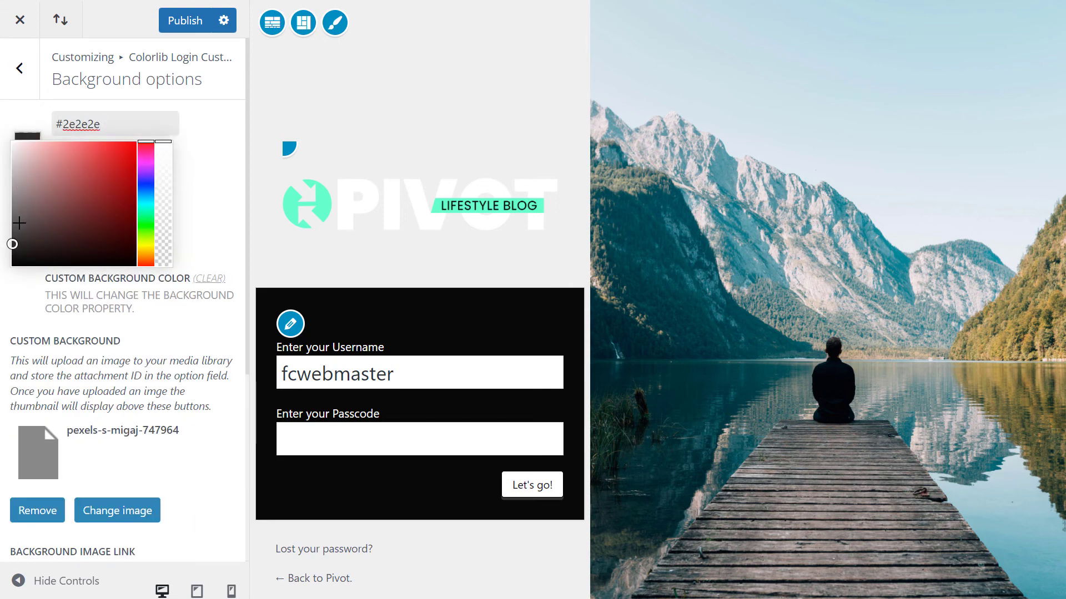
{"action": "left_click", "coordinate": [232, 187]}
Step: Set the form column background color to dark gray #292929
{"action": "scroll", "coordinate": [44, 262], "scroll_direction": "down", "scroll_amount": 2}
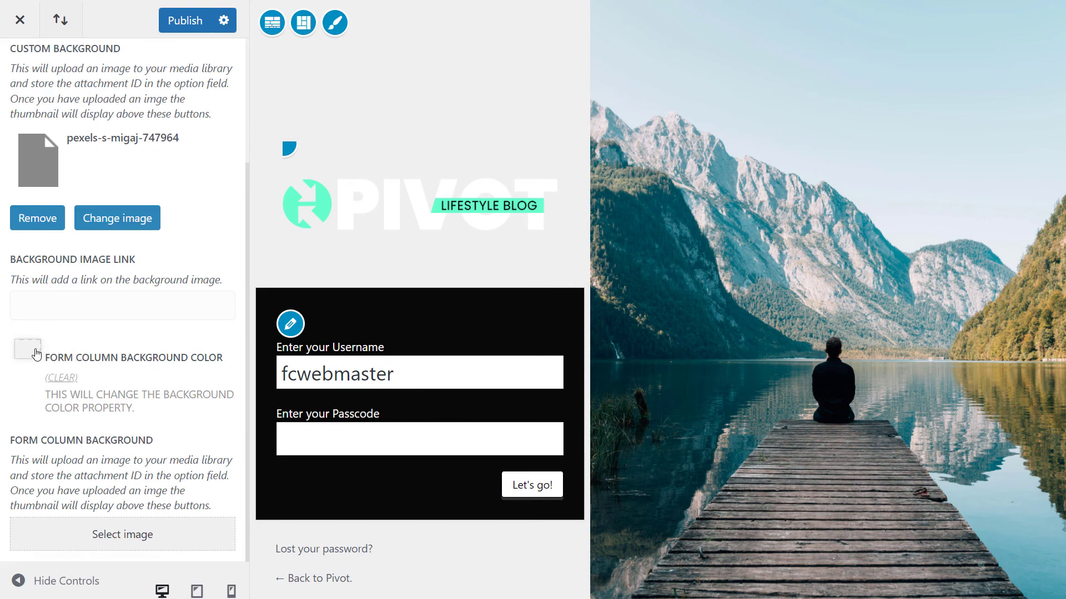
{"action": "left_click", "coordinate": [33, 351]}
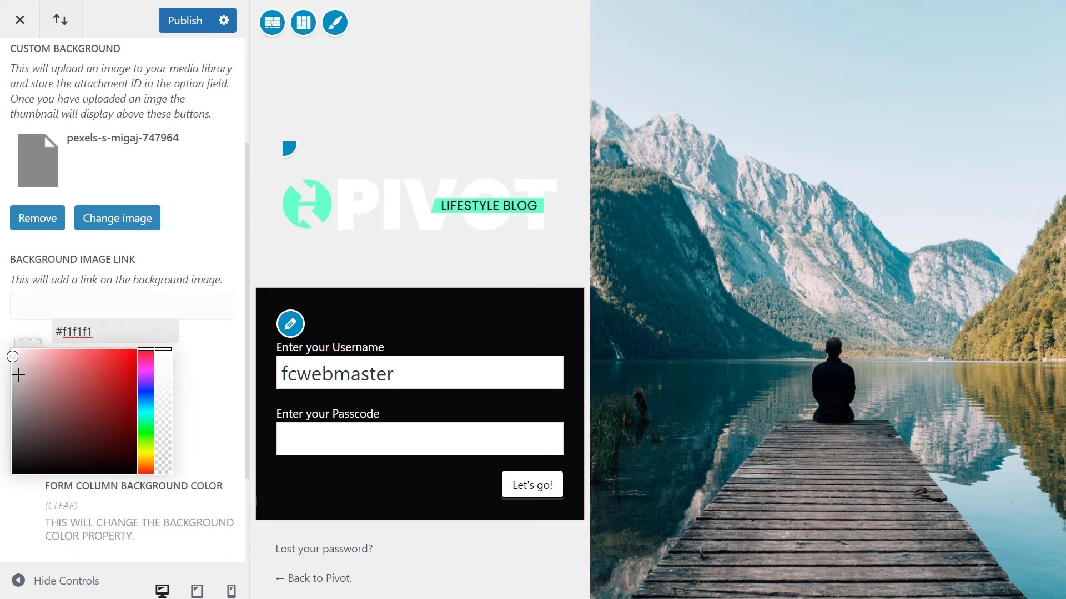
{"action": "left_click_drag", "start_coordinate": [17, 373], "coordinate": [6, 456]}
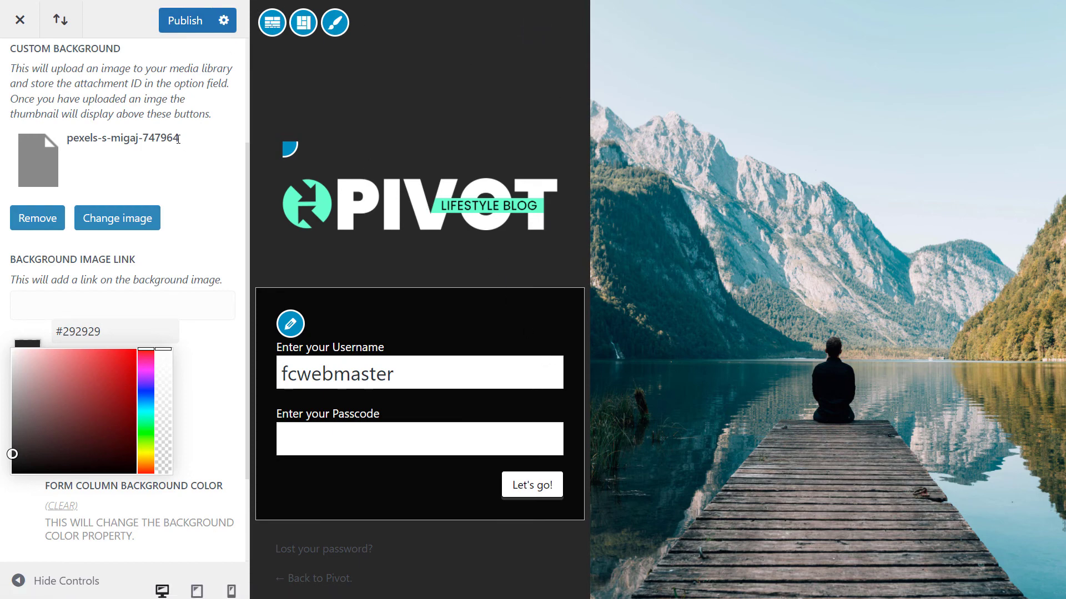
{"action": "scroll", "coordinate": [161, 155], "scroll_direction": "up", "scroll_amount": 3}
{"action": "left_click", "coordinate": [25, 73]}
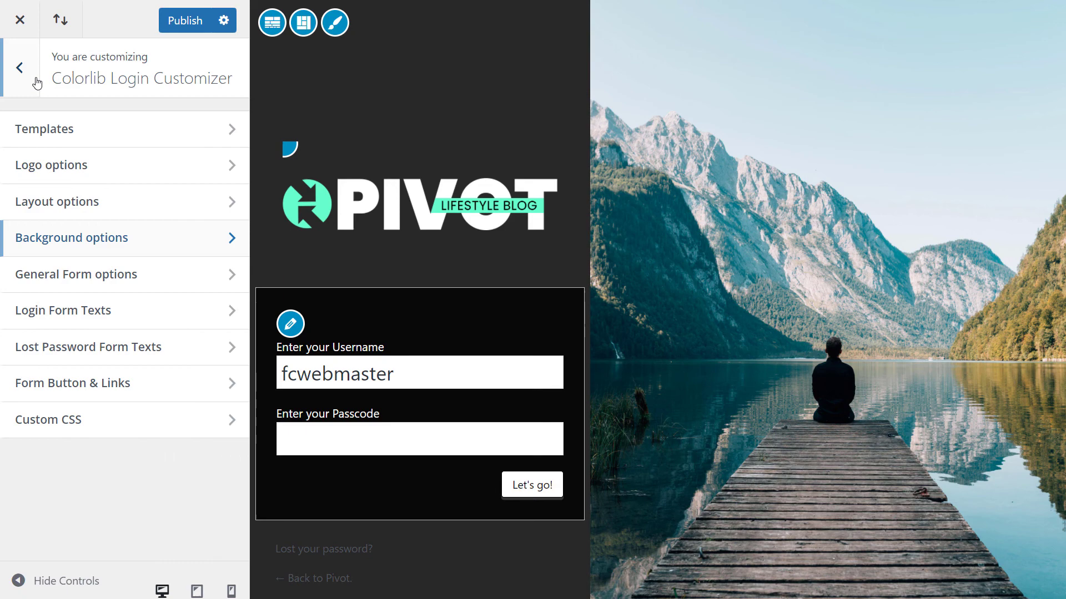
Step: Look through the available login page templates and return to the list of customizer sections
{"action": "left_click", "coordinate": [49, 146]}
{"action": "scroll", "coordinate": [134, 296], "scroll_direction": "down", "scroll_amount": 3}
{"action": "scroll", "coordinate": [133, 297], "scroll_direction": "down", "scroll_amount": 3}
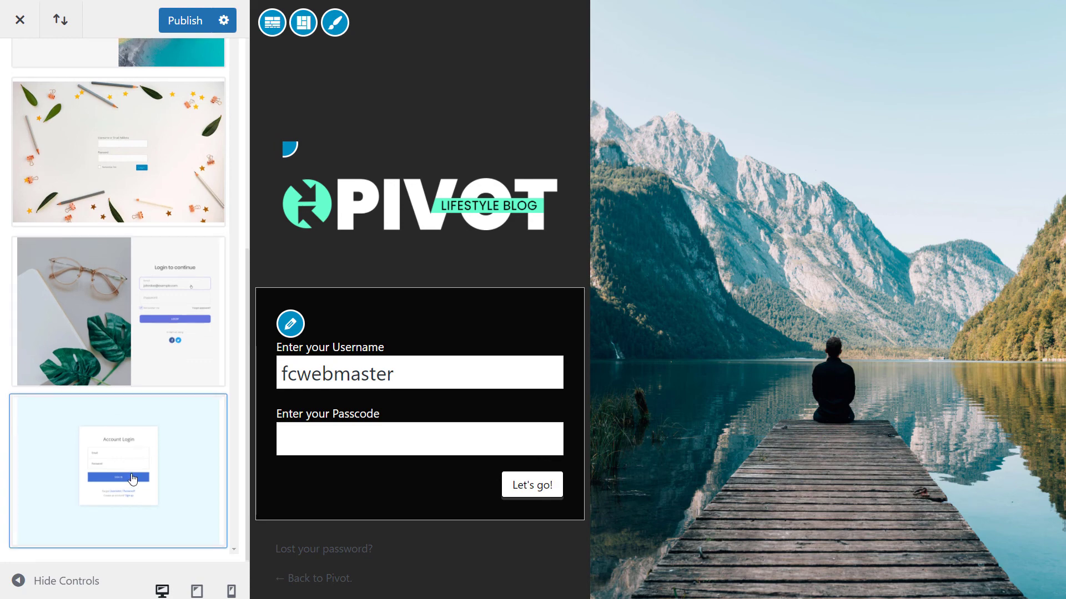
{"action": "scroll", "coordinate": [134, 479], "scroll_direction": "up", "scroll_amount": 5}
{"action": "scroll", "coordinate": [133, 478], "scroll_direction": "up", "scroll_amount": 2}
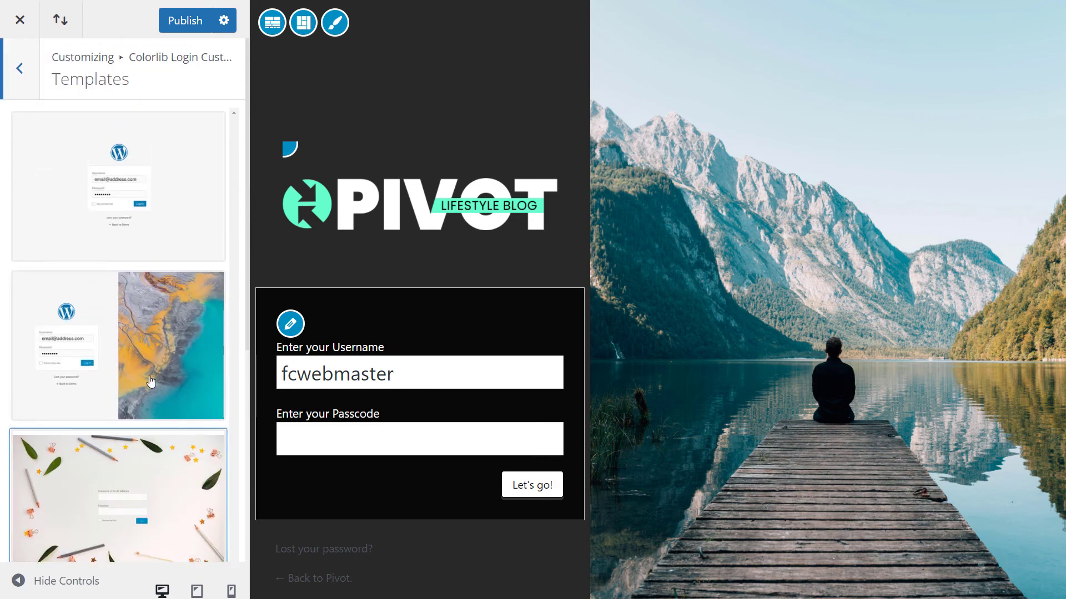
{"action": "left_click", "coordinate": [24, 67]}
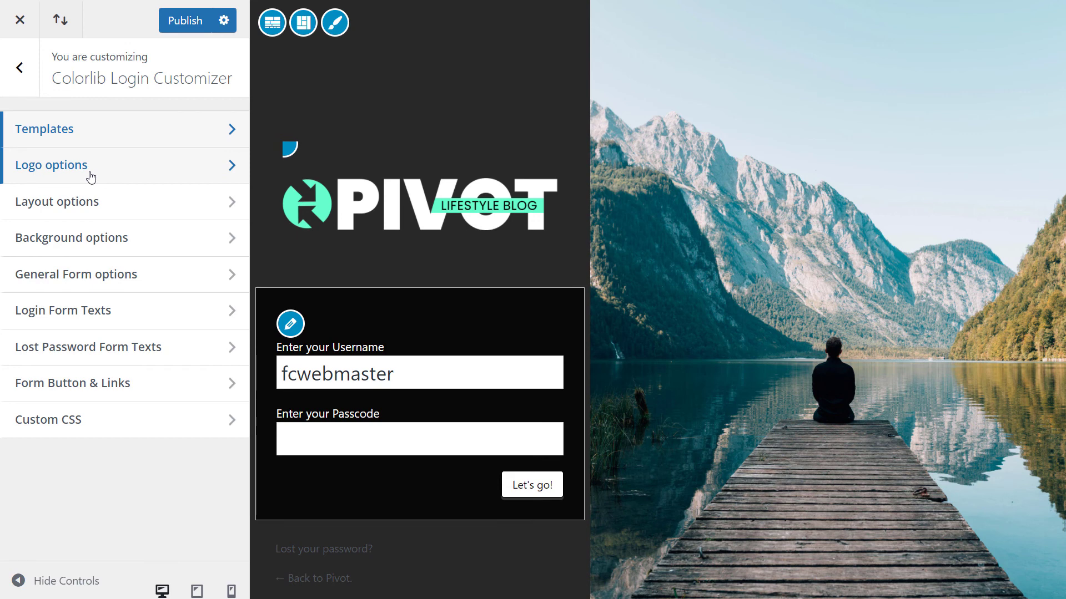
Step: Publish the login page customizations and exit the customizer
{"action": "left_click", "coordinate": [179, 22]}
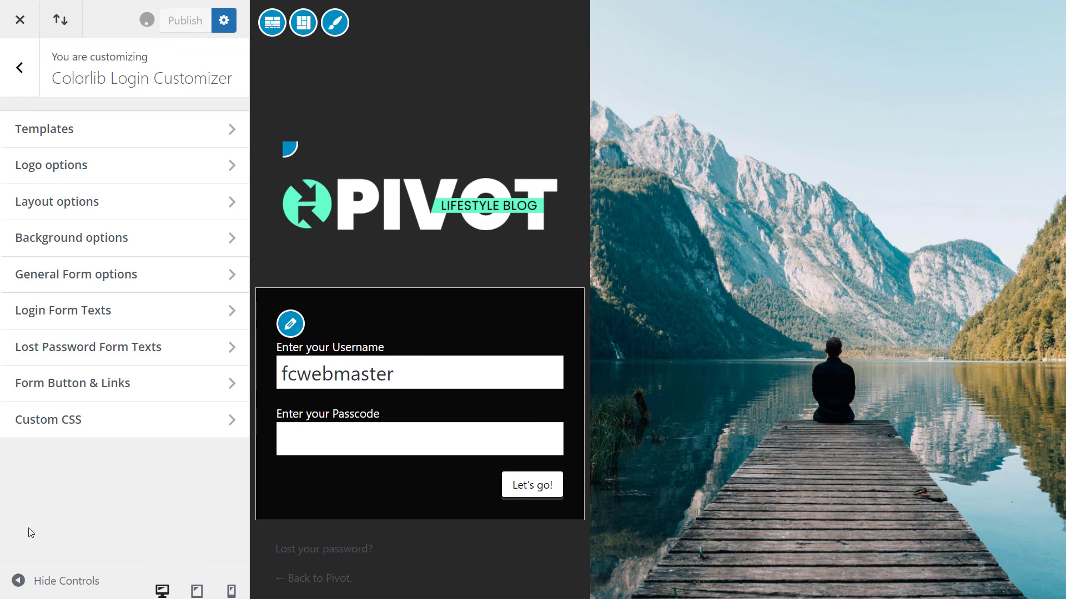
{"action": "left_click", "coordinate": [20, 20]}
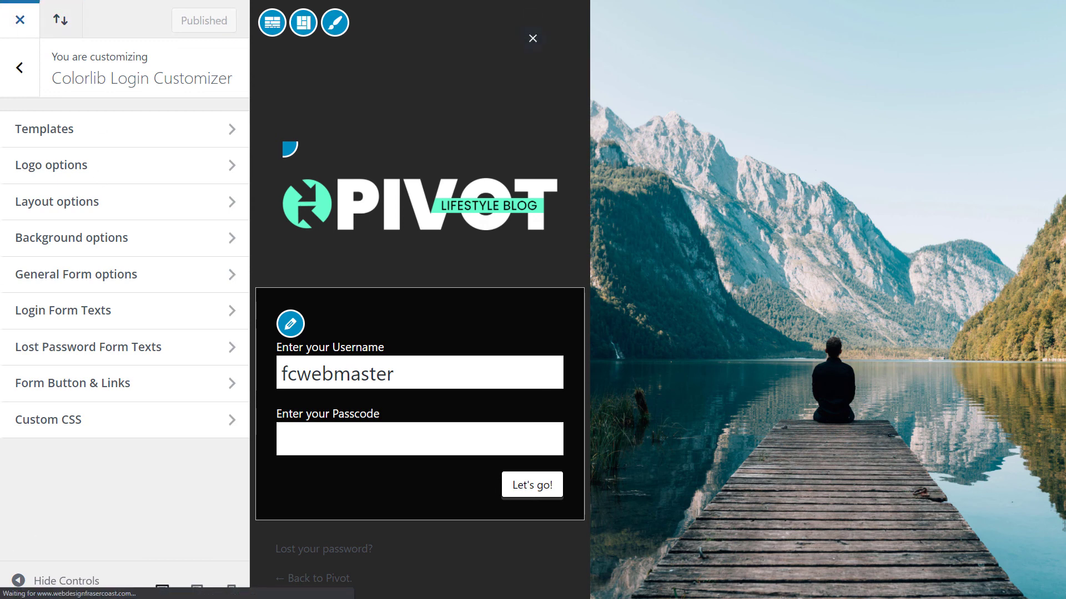